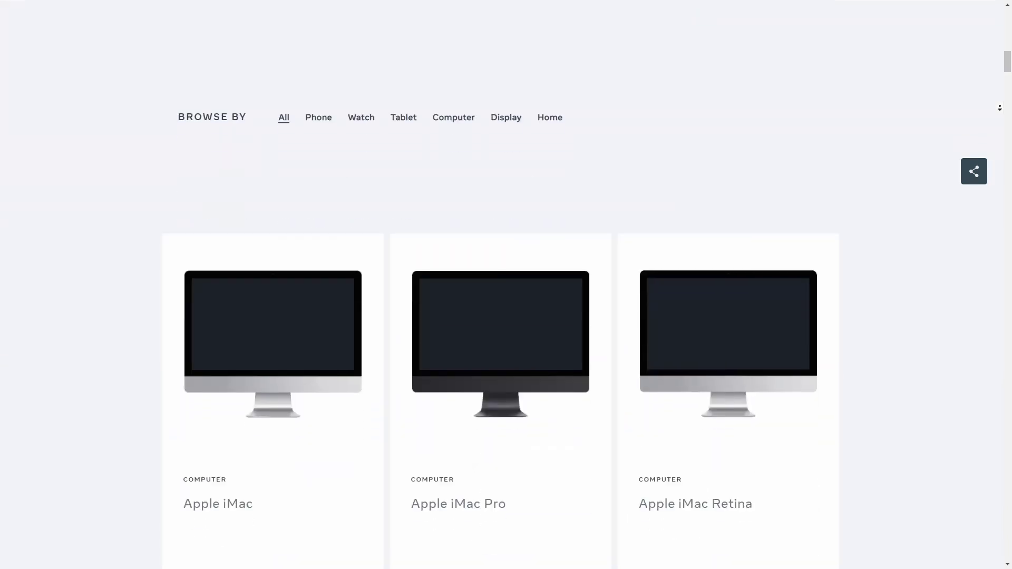
pyautogui.scroll(-8, 1000, 107)
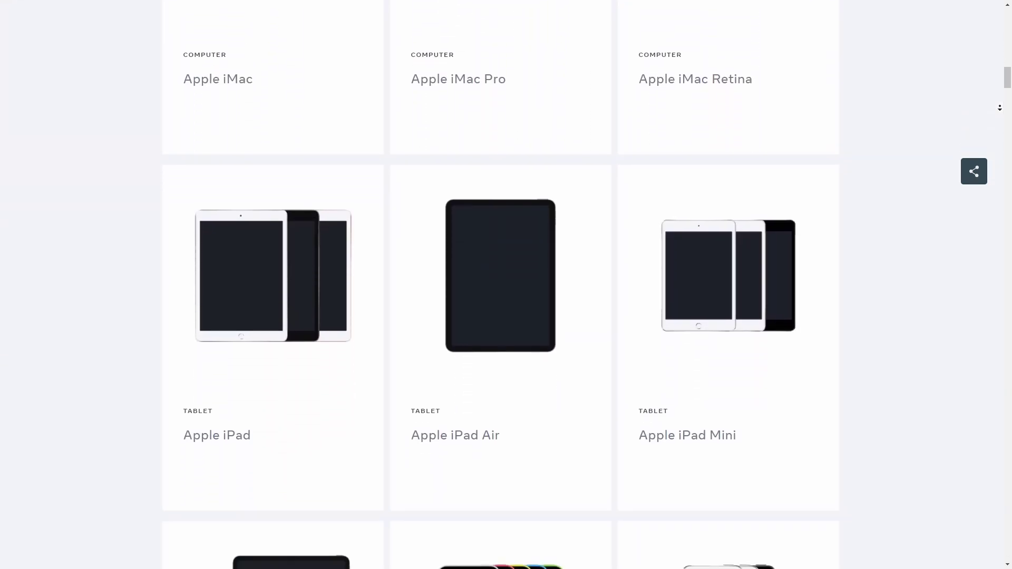
pyautogui.scroll(-6, 1000, 107)
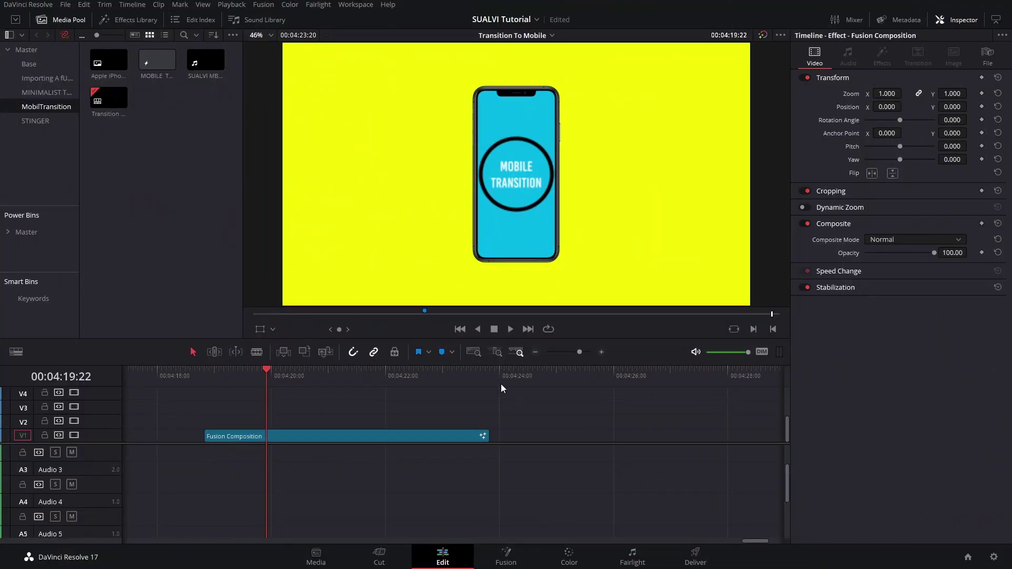
# Step: Create a new Fusion composition in the MobilTransition bin and place it on track V1 after the existing clip
pyautogui.rightClick(167, 179)
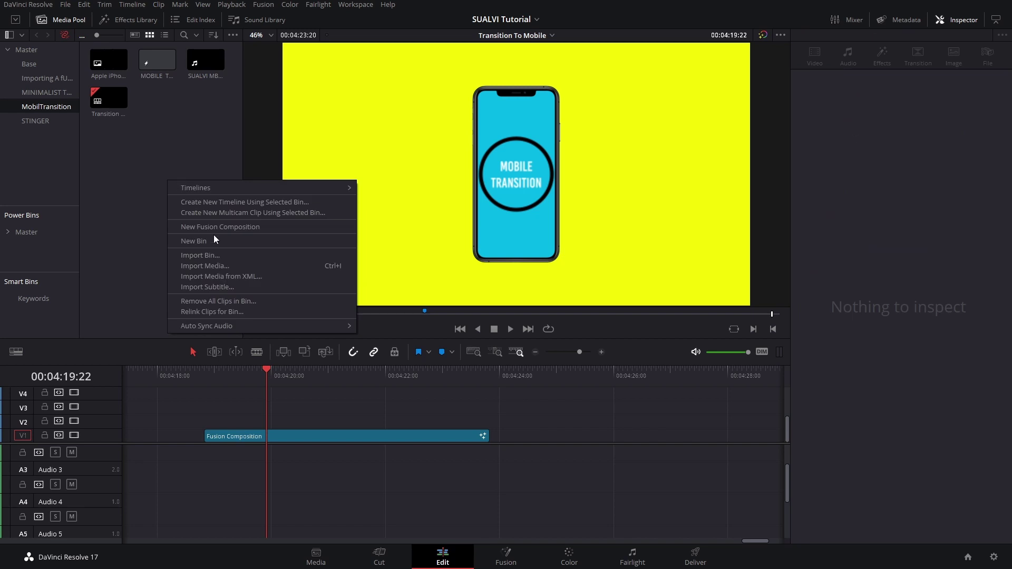
pyautogui.click(213, 234)
pyautogui.press('Return')
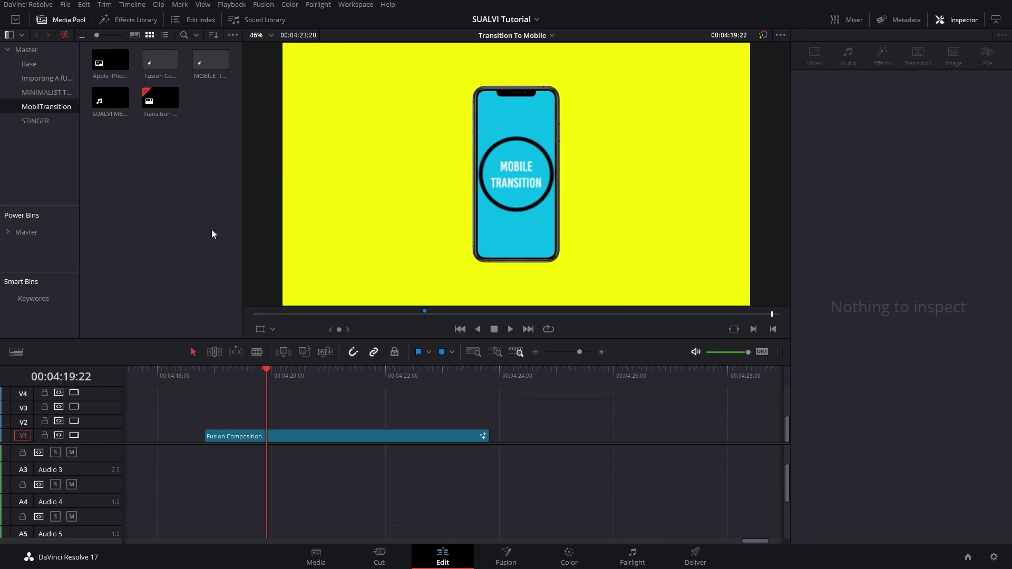
pyautogui.moveTo(152, 63); pyautogui.dragTo(516, 435)
# Step: Open the new composition in Fusion and add a Background node feeding MediaOut1, with MediaOut1 spaced out beside it
pyautogui.rightClick(562, 427)
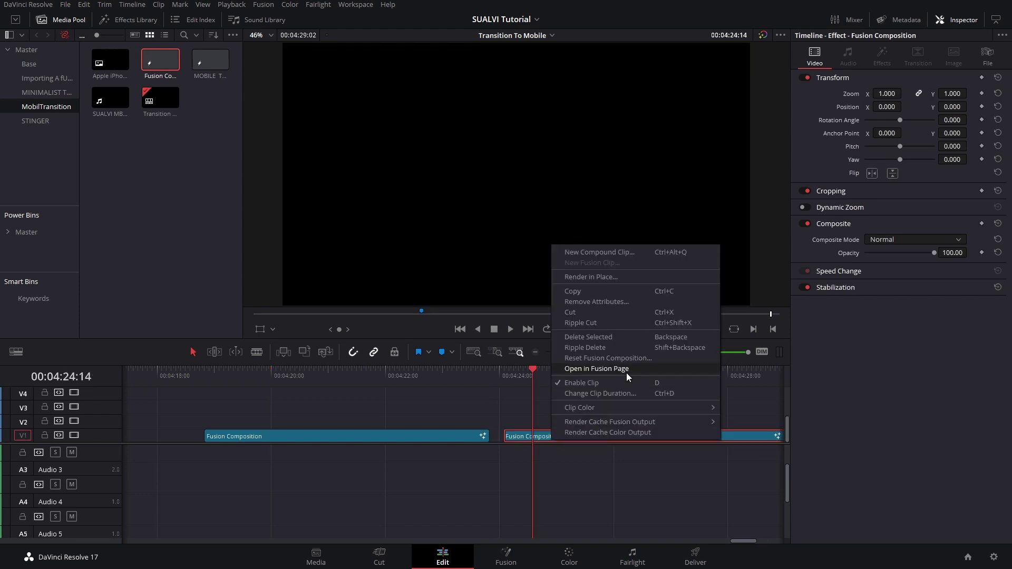
pyautogui.click(596, 369)
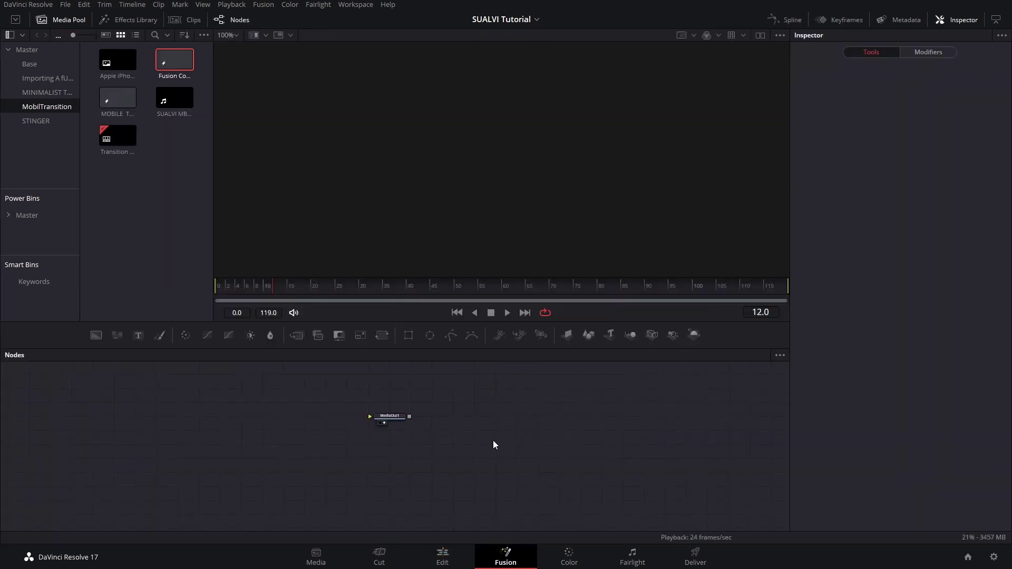
pyautogui.click(97, 330)
pyautogui.moveTo(596, 468); pyautogui.dragTo(522, 455)
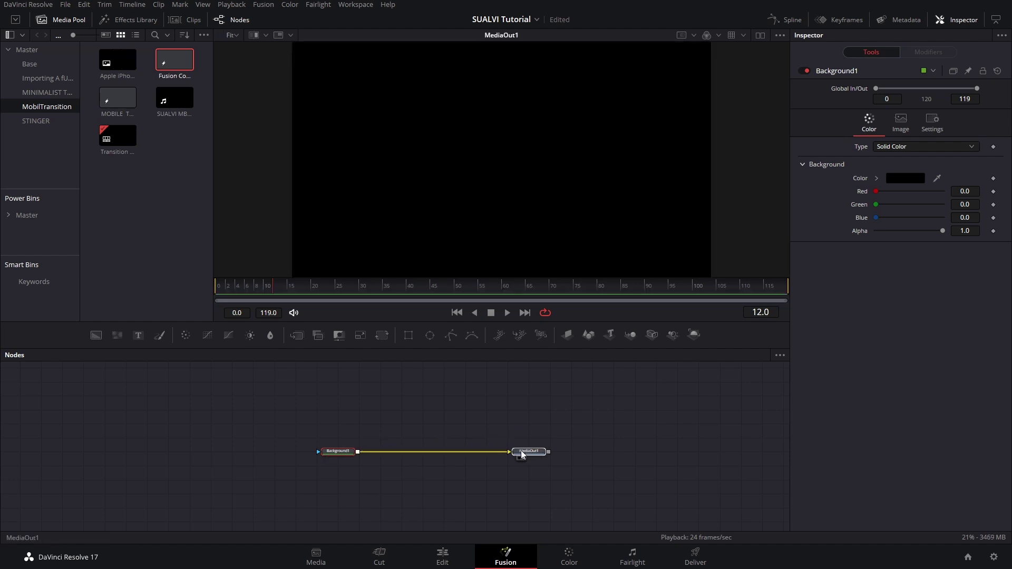
# Step: Set the Background1 colour to the saved custom light blue (0.168627, 0.670588, 0.890196)
pyautogui.click(352, 452)
pyautogui.click(905, 177)
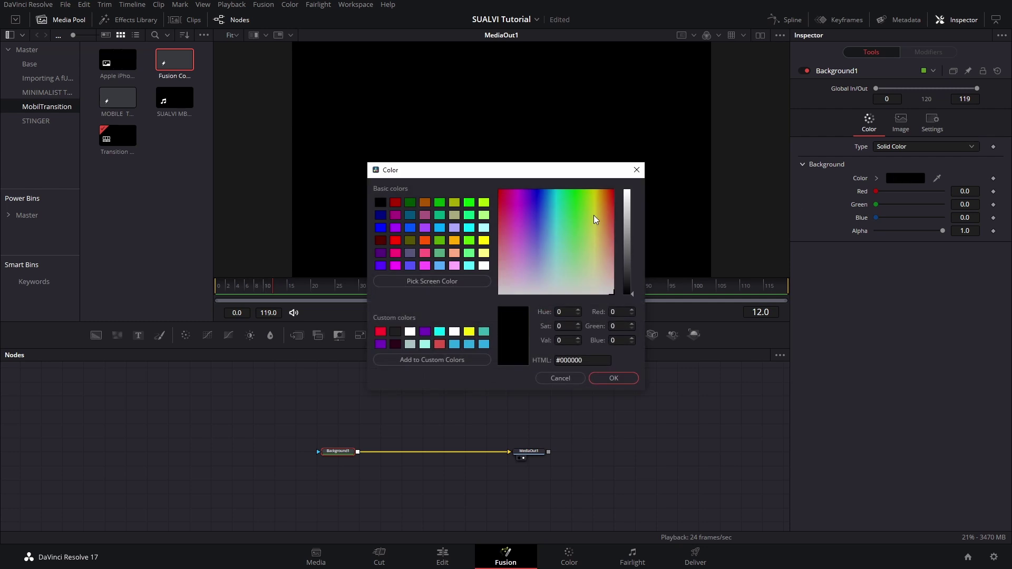
pyautogui.moveTo(593, 215); pyautogui.dragTo(569, 193)
pyautogui.click(468, 334)
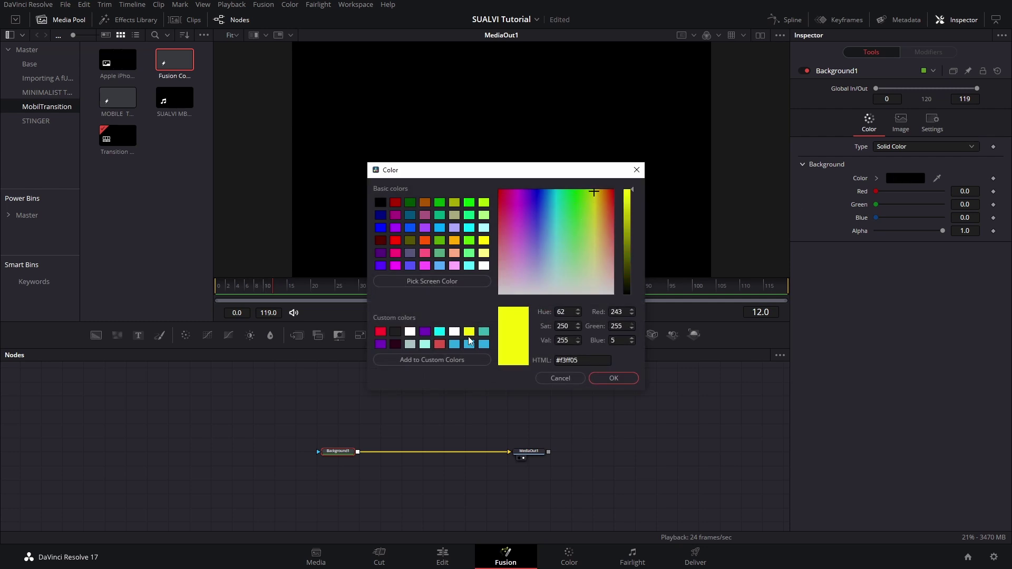
pyautogui.click(467, 343)
pyautogui.click(614, 378)
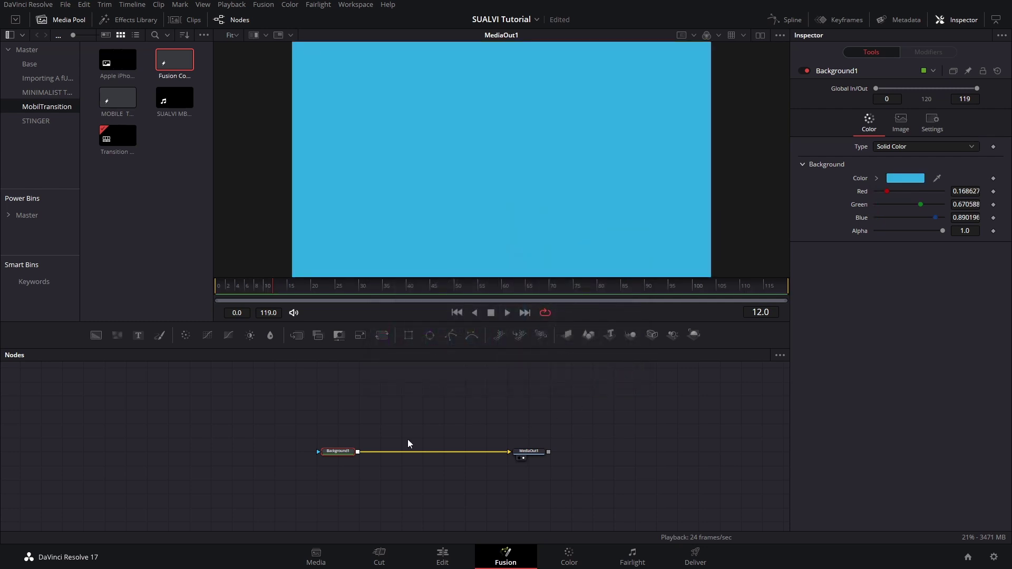
# Step: Insert a Merge node between Background1 and MediaOut1, and bring the iPhone 11 Pro Max Space Grey image into the node graph
pyautogui.moveTo(324, 451); pyautogui.dragTo(282, 452)
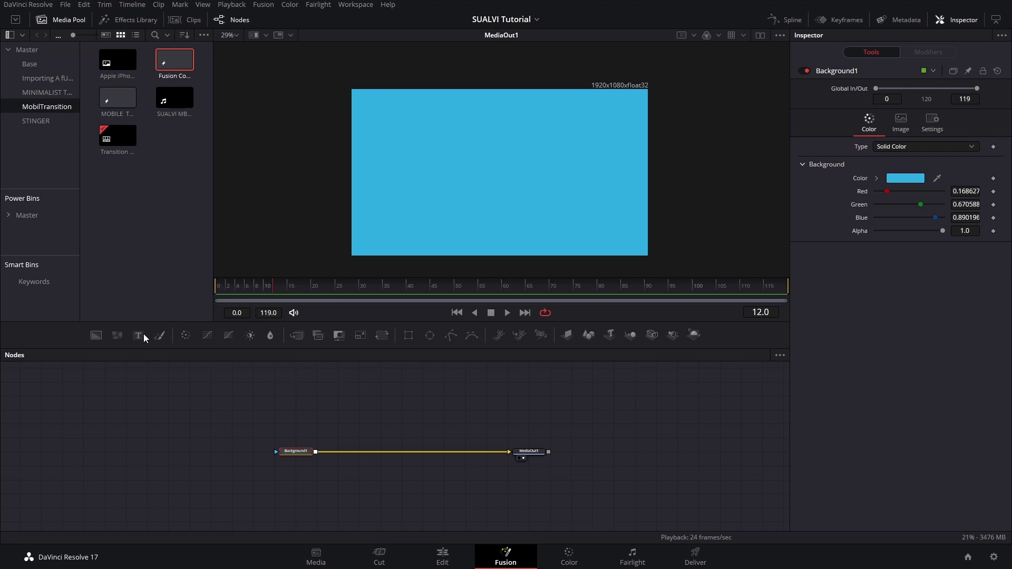
pyautogui.click(294, 339)
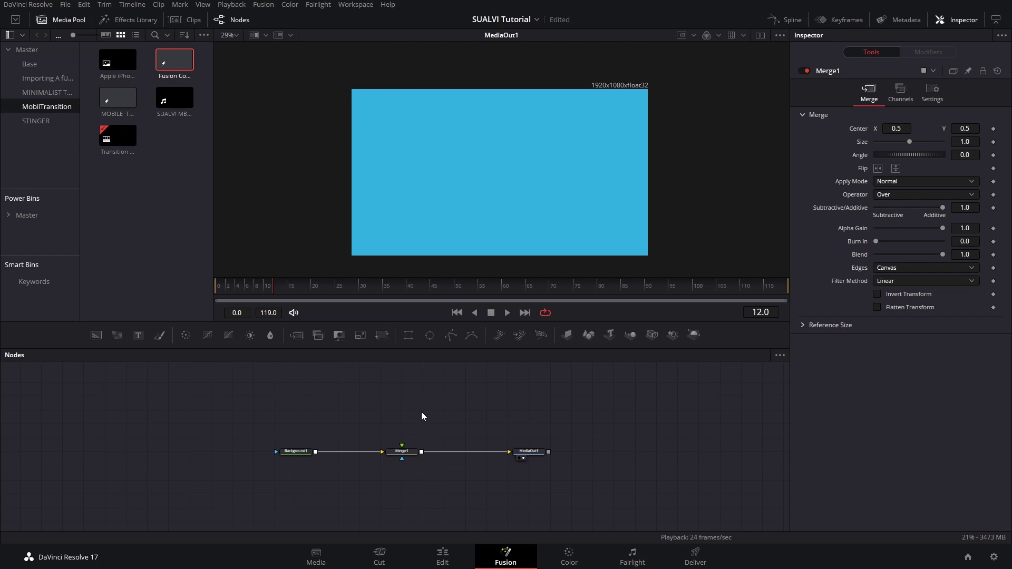
pyautogui.moveTo(118, 59); pyautogui.dragTo(446, 400)
# Step: Route the phone image through a new Transform node into Merge1's foreground and scale it down to 0.384
pyautogui.hotkey('shift', 'space')
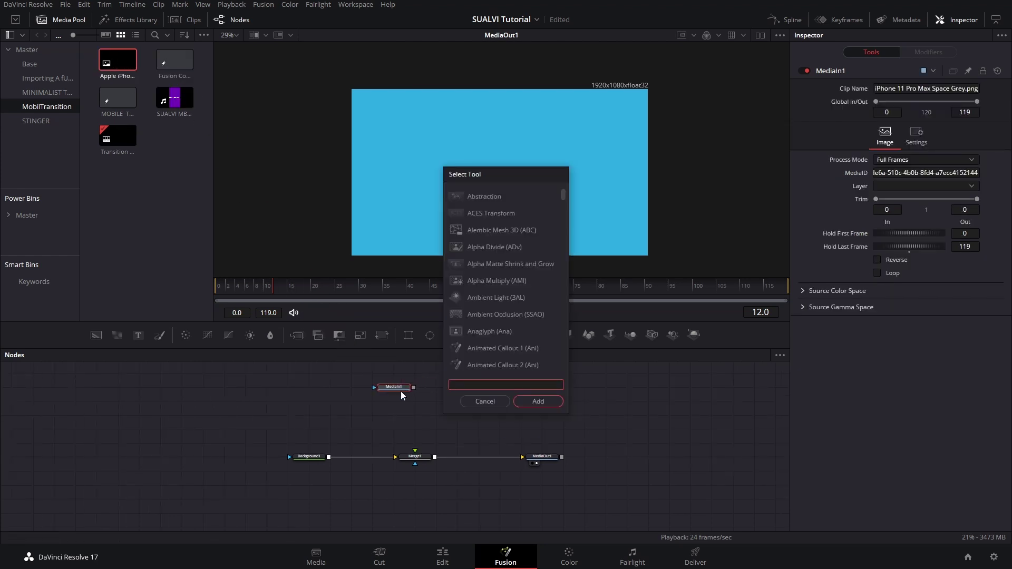
pyautogui.write('trans')
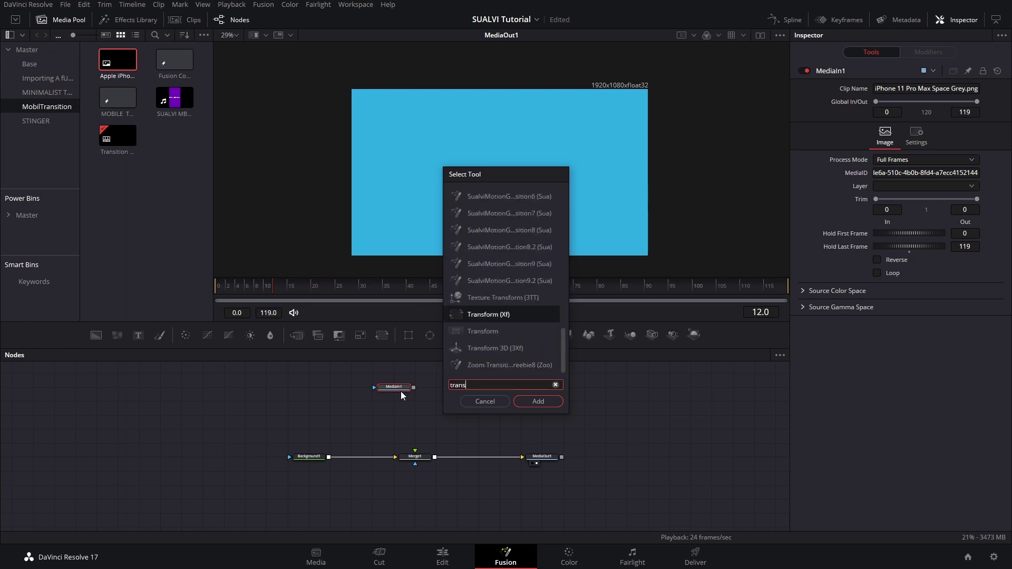
pyautogui.press('Return')
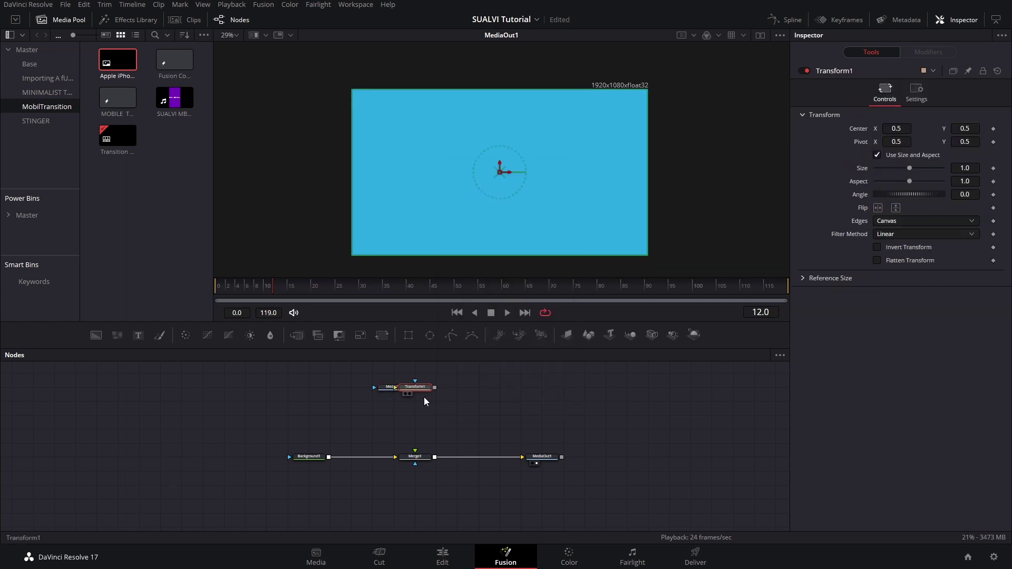
pyautogui.moveTo(422, 388)
pyautogui.mouseDown()
pyautogui.moveTo(421, 428)
pyautogui.moveTo(422, 380)
pyautogui.mouseUp()
pyautogui.moveTo(415, 401); pyautogui.dragTo(415, 451)
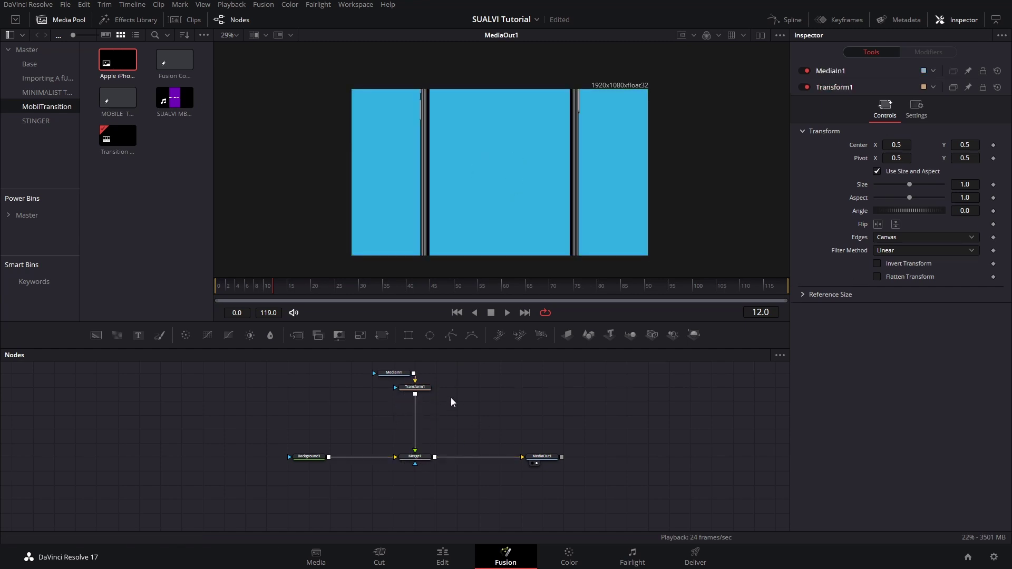
pyautogui.click(422, 394)
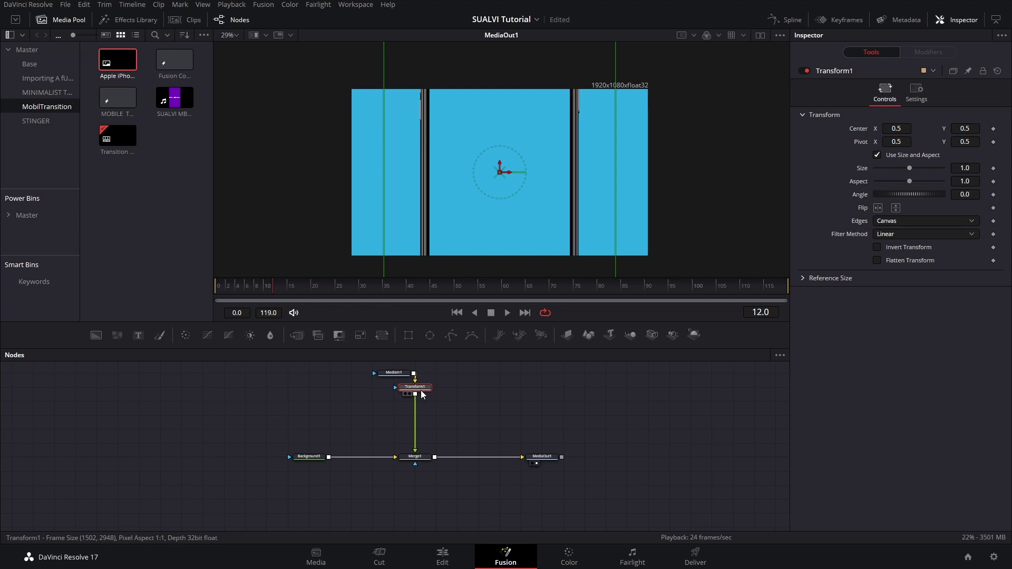
pyautogui.moveTo(972, 167); pyautogui.dragTo(935, 168)
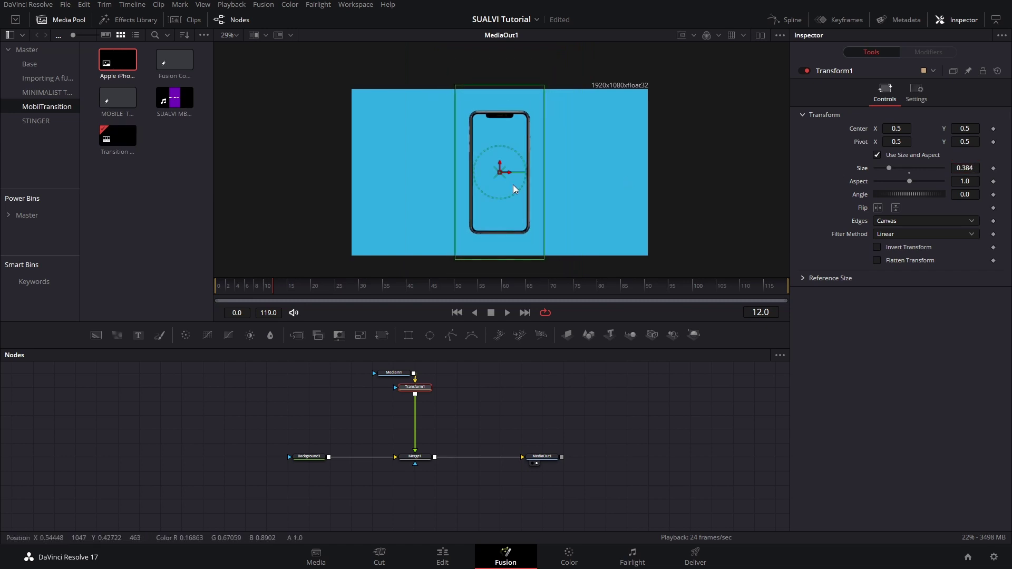
# Step: Add a second Background node merged as foreground over the phone's Transform output, keeping the new Merge aligned under Transform1
pyautogui.click(96, 335)
pyautogui.moveTo(478, 412); pyautogui.dragTo(620, 410)
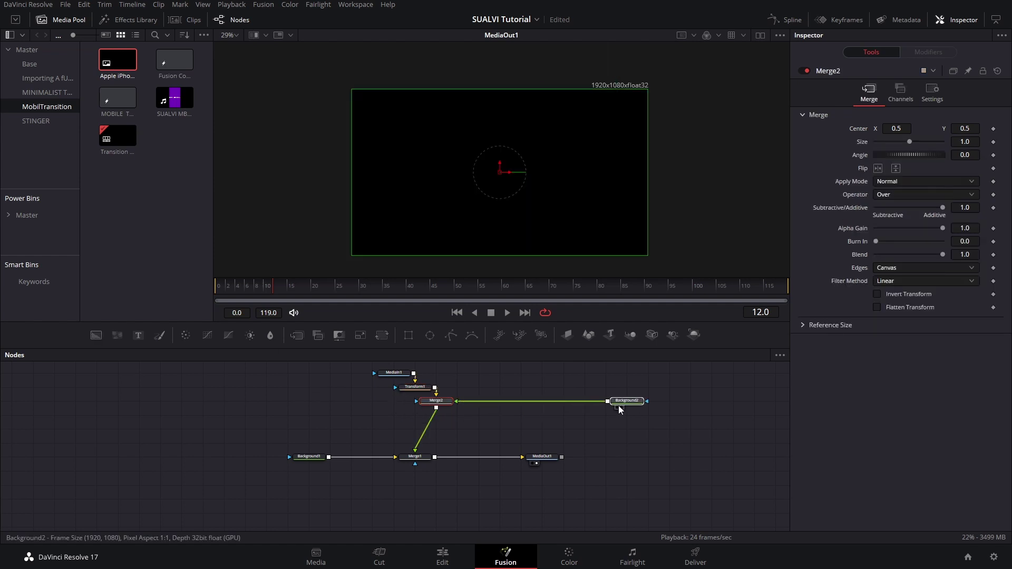
pyautogui.moveTo(430, 407); pyautogui.dragTo(410, 408)
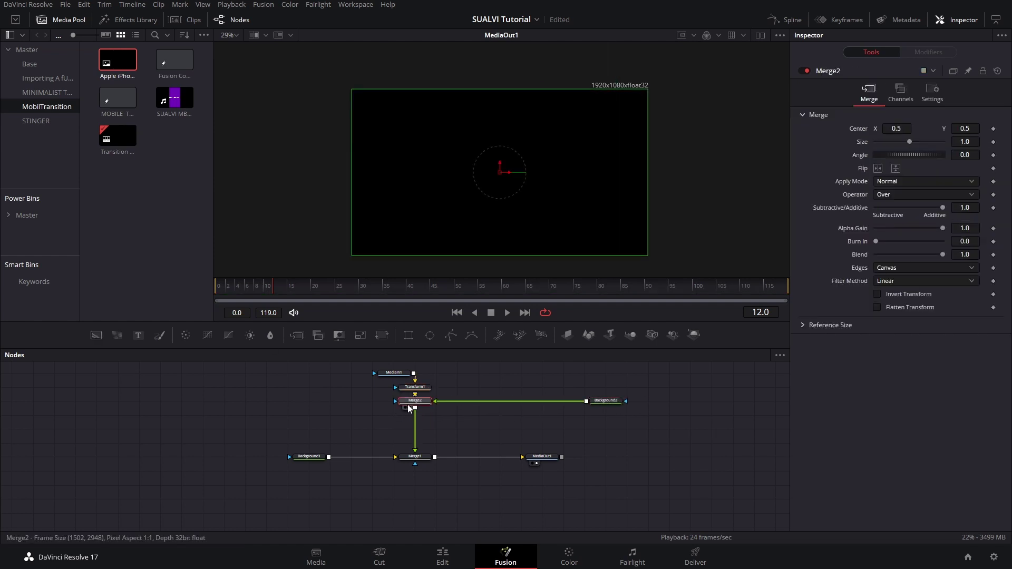
# Step: Set the Background2 colour to the saved custom yellow, #f3ff05
pyautogui.click(606, 402)
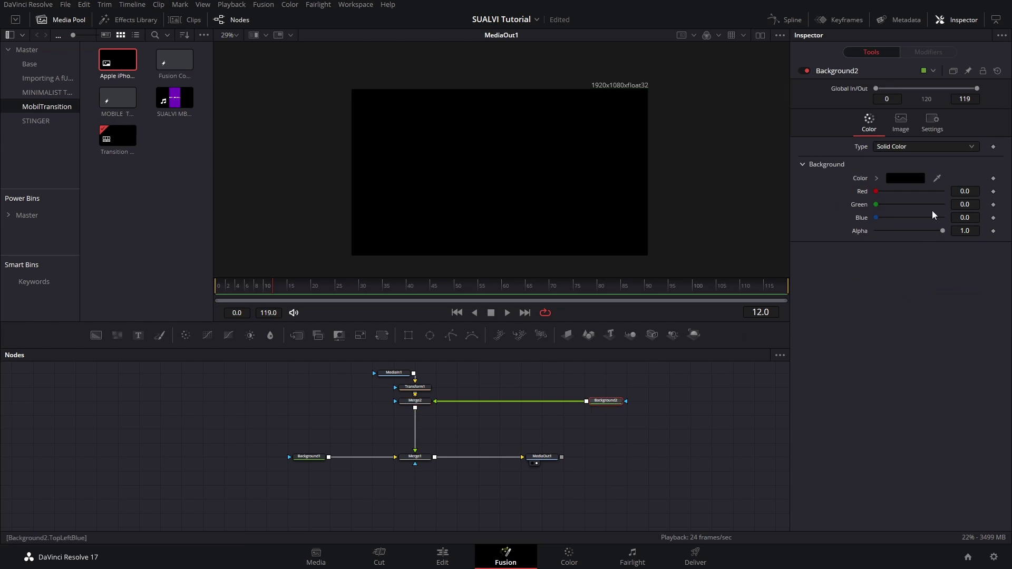
pyautogui.click(899, 183)
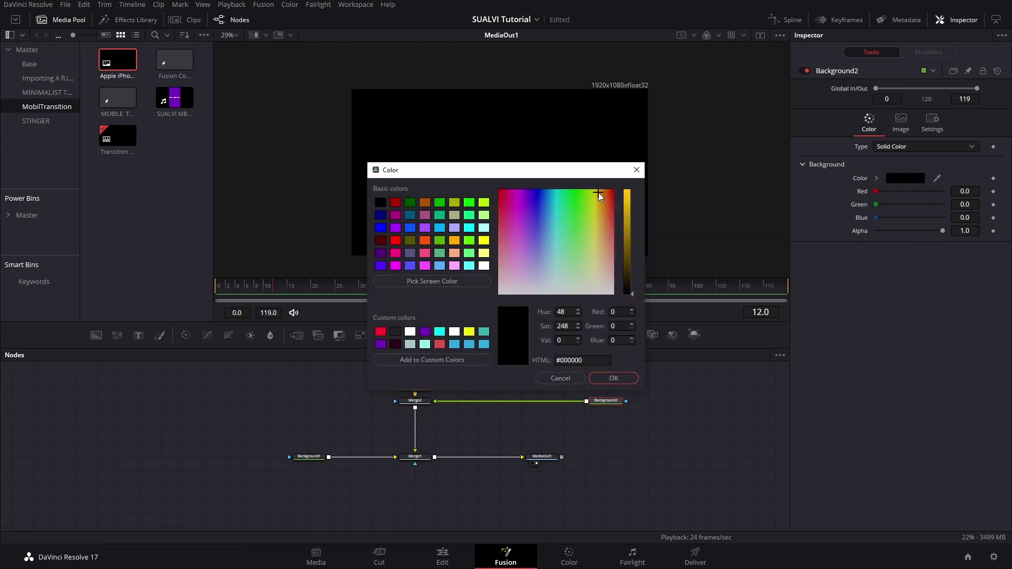
pyautogui.click(469, 332)
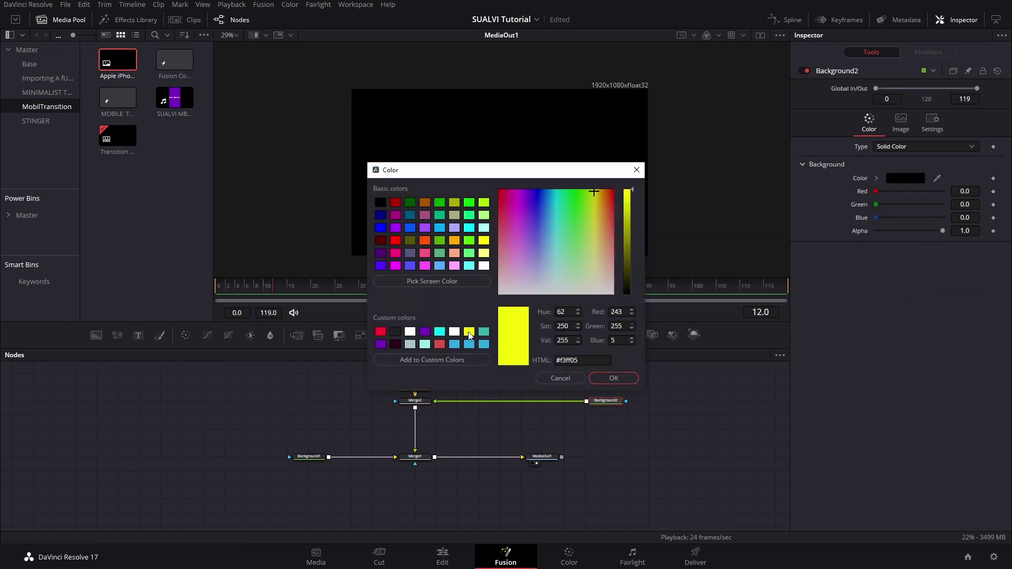
pyautogui.click(614, 379)
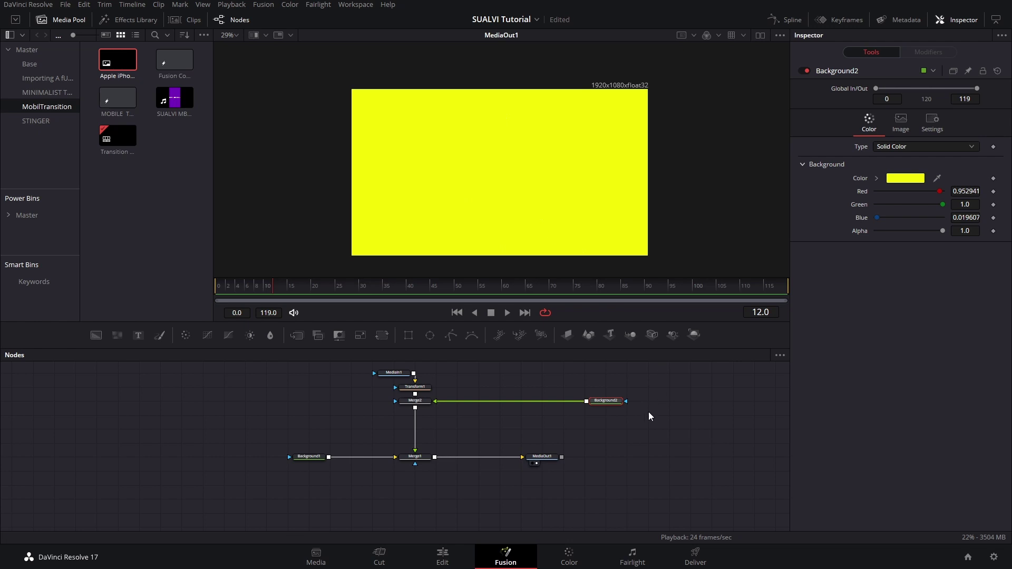
# Step: Add a third Background node and combine it with the yellow Background2 through a new Merge feeding Merge2
pyautogui.moveTo(611, 428); pyautogui.dragTo(575, 404)
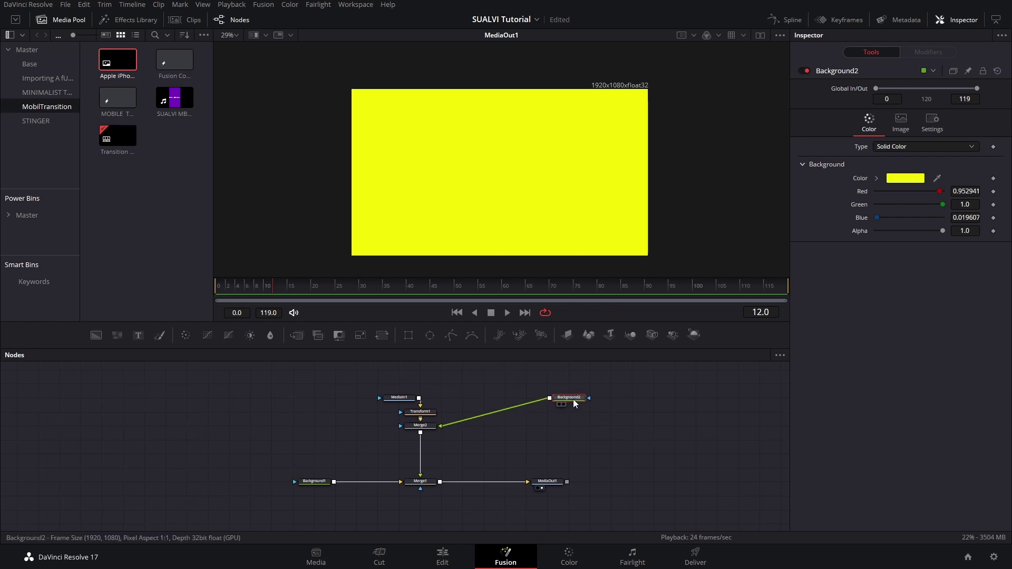
pyautogui.click(95, 335)
pyautogui.moveTo(569, 416); pyautogui.dragTo(526, 426)
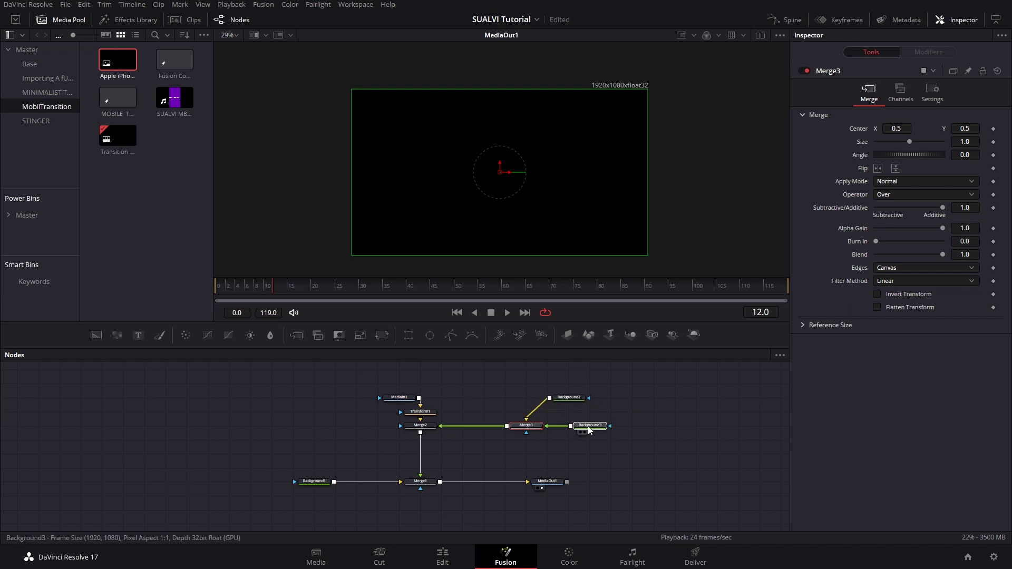
# Step: Swap Merge3's inputs so Background2 is the foreground, and lower Background3's alpha to 0
pyautogui.click(588, 426)
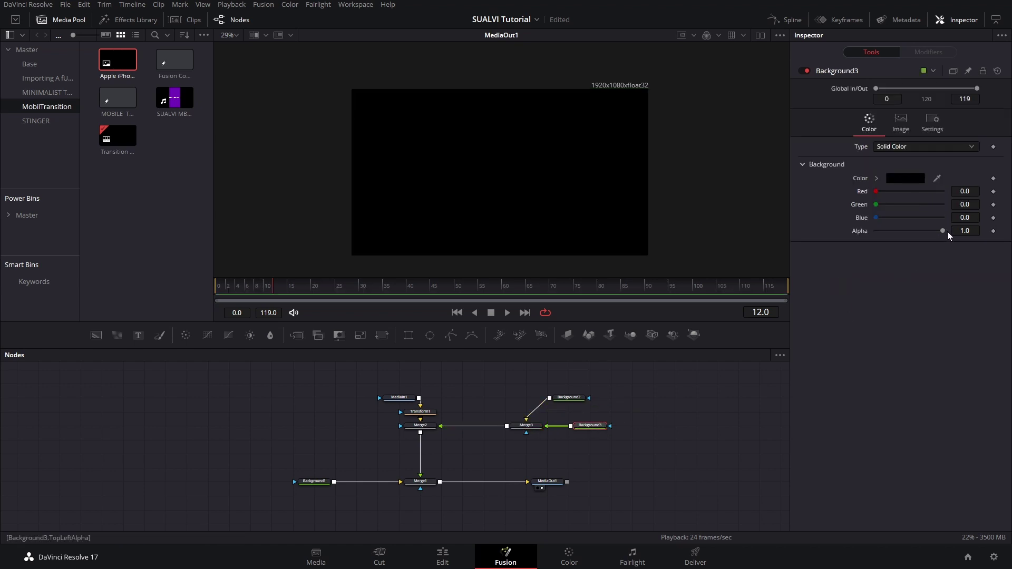
pyautogui.click(527, 427)
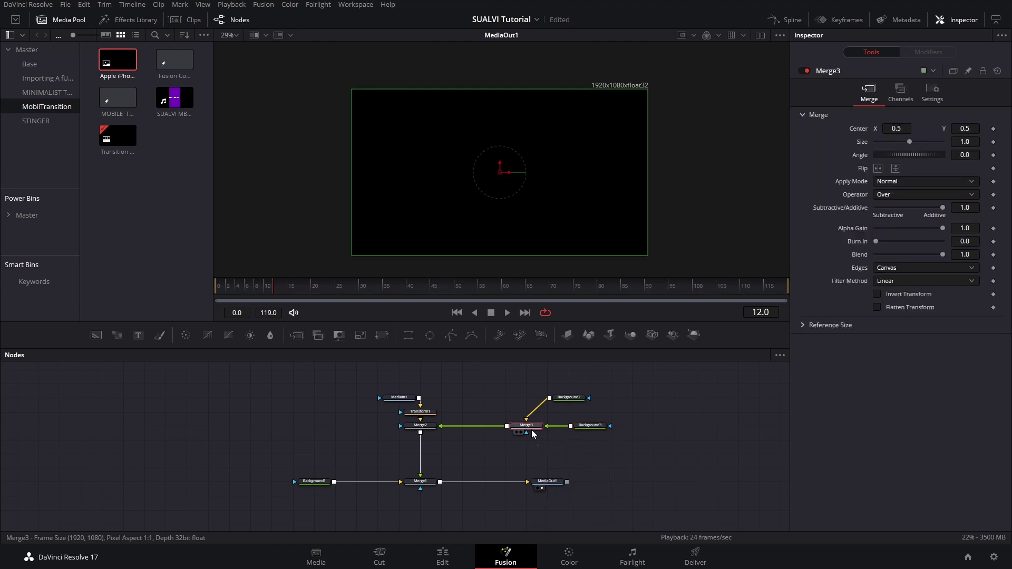
pyautogui.click(597, 427)
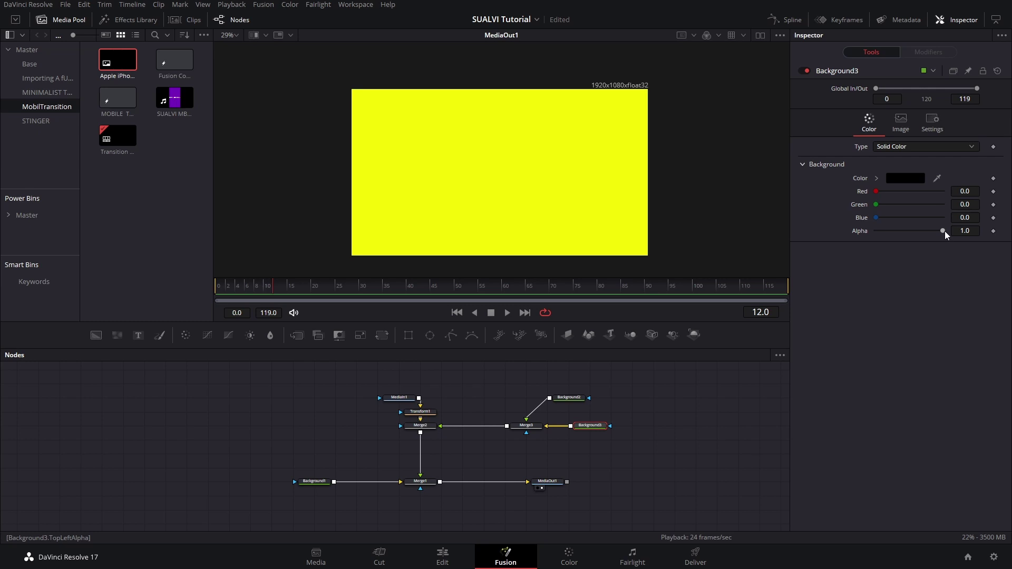
pyautogui.moveTo(943, 231); pyautogui.dragTo(837, 232)
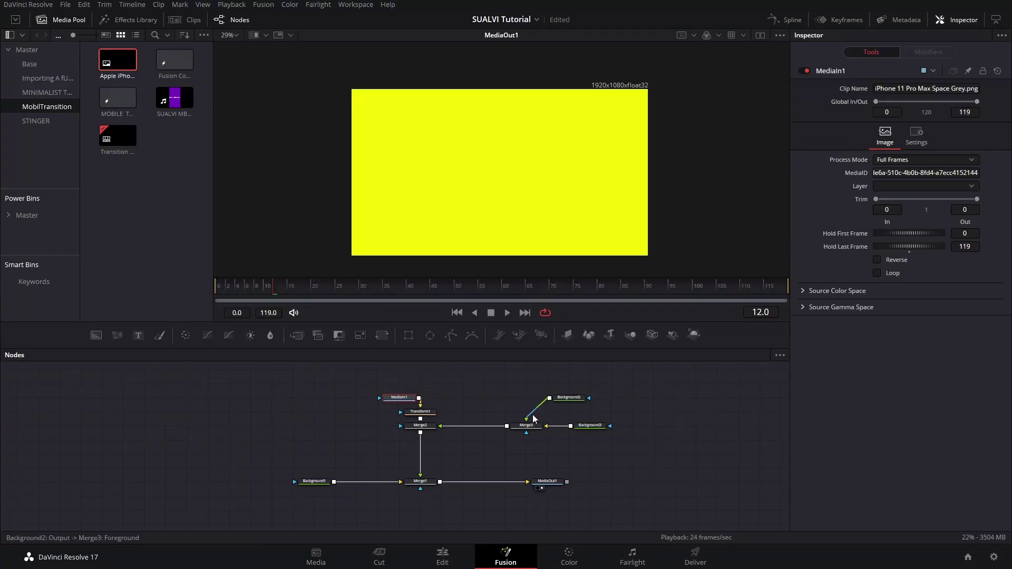
# Step: Disconnect Background2 from Merge3 and align MediaIn1 directly above Transform1
pyautogui.moveTo(533, 419); pyautogui.dragTo(530, 404)
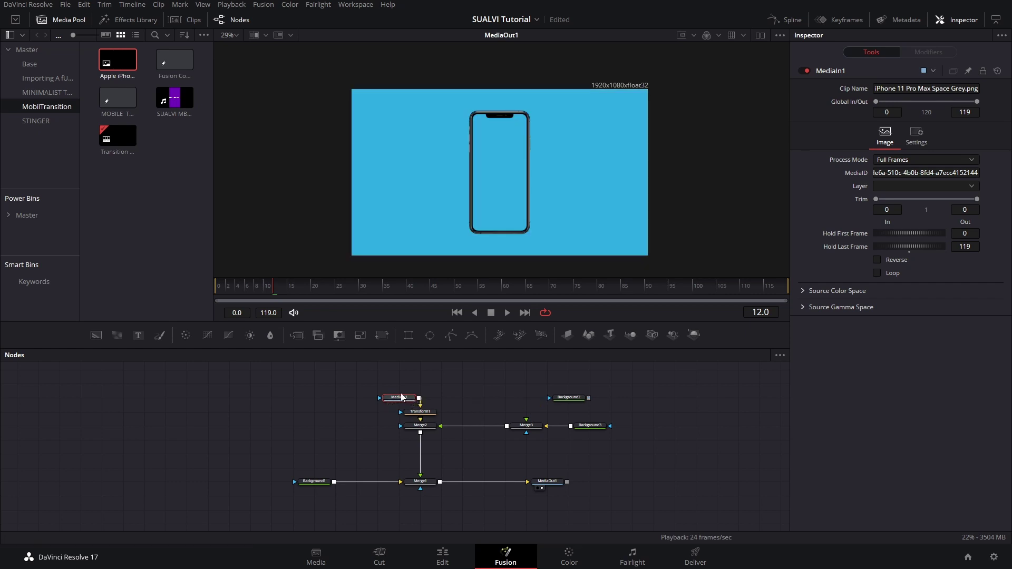
pyautogui.moveTo(409, 401); pyautogui.dragTo(430, 389)
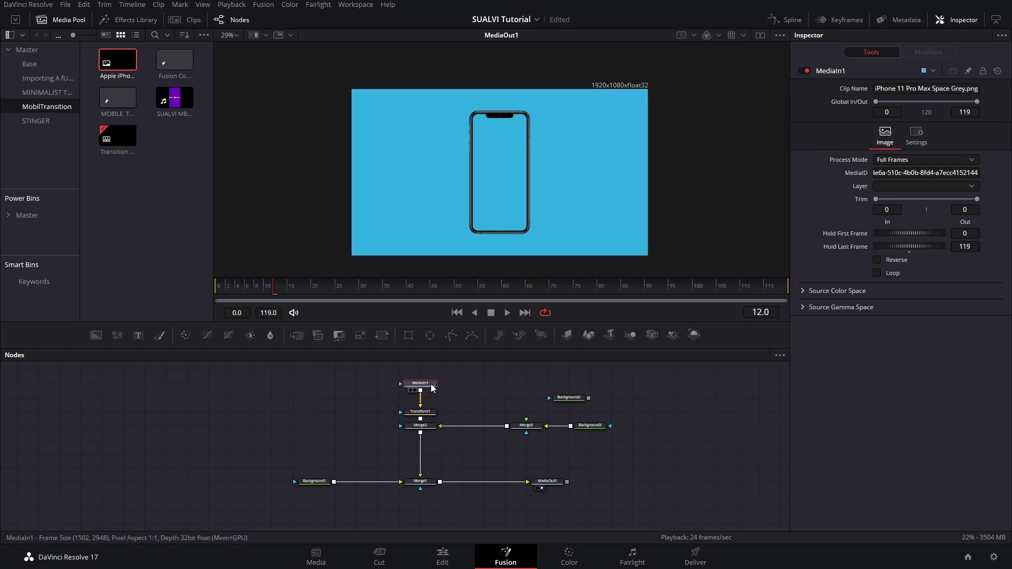
# Step: Add a Polygon mask and draw a closed four-corner shape around the phone screen, placing the points on the phone's frame
pyautogui.click(450, 337)
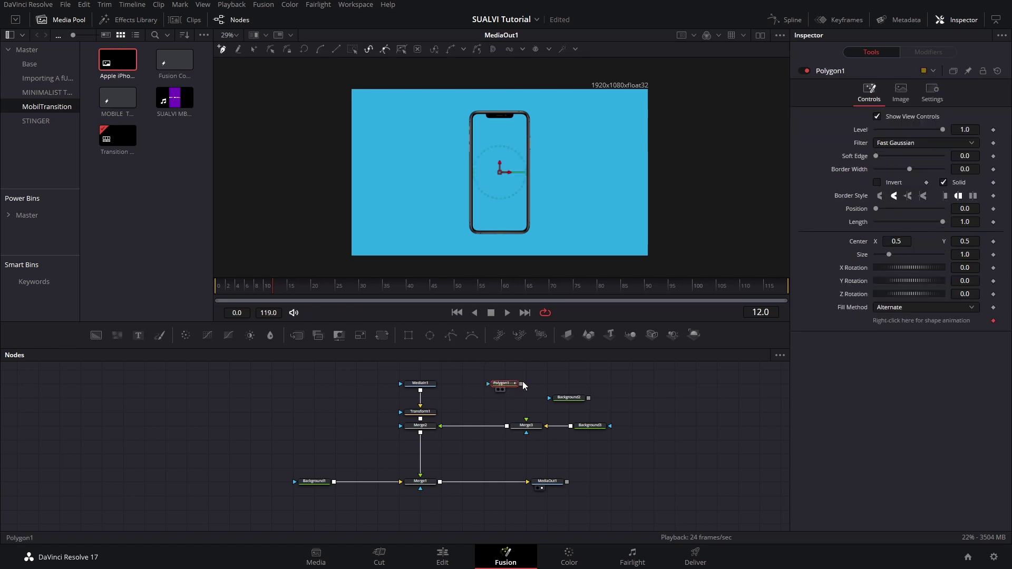
pyautogui.moveTo(503, 384); pyautogui.dragTo(524, 384)
pyautogui.scroll(3, 525, 131)
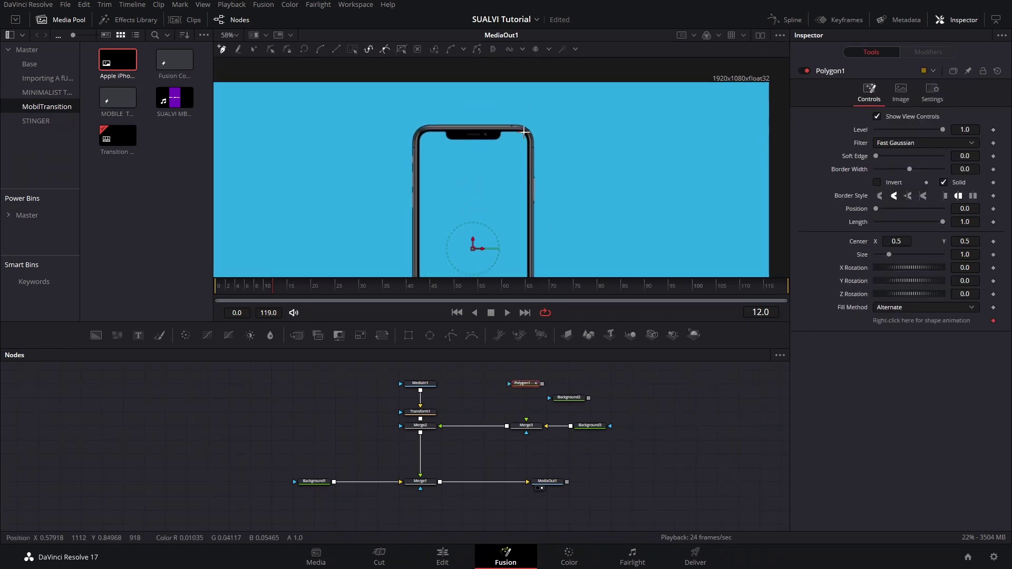
pyautogui.click(523, 128)
pyautogui.scroll(-2, 531, 152)
pyautogui.click(528, 230)
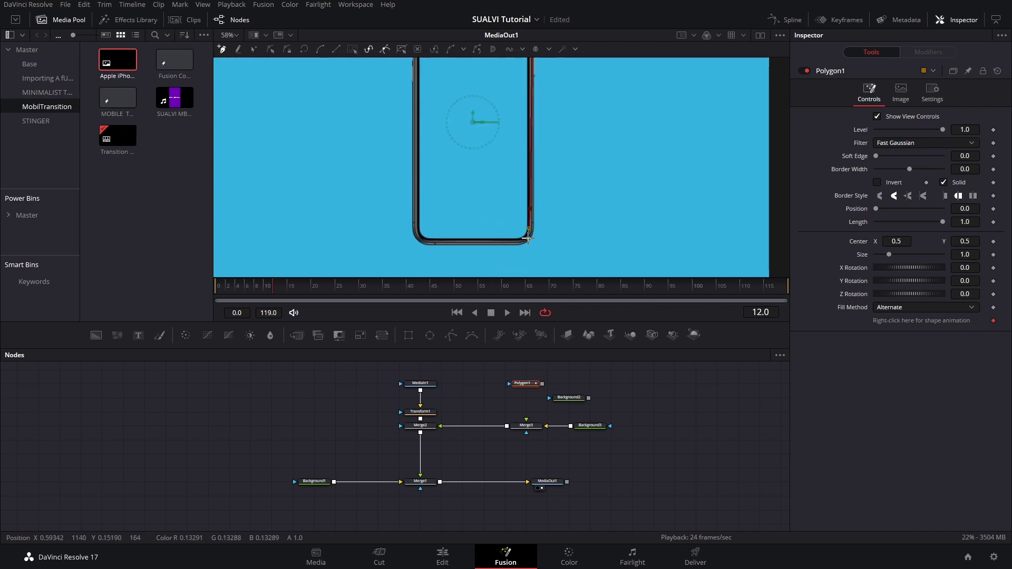
pyautogui.click(418, 241)
pyautogui.scroll(3, 417, 232)
pyautogui.click(416, 162)
pyautogui.click(523, 160)
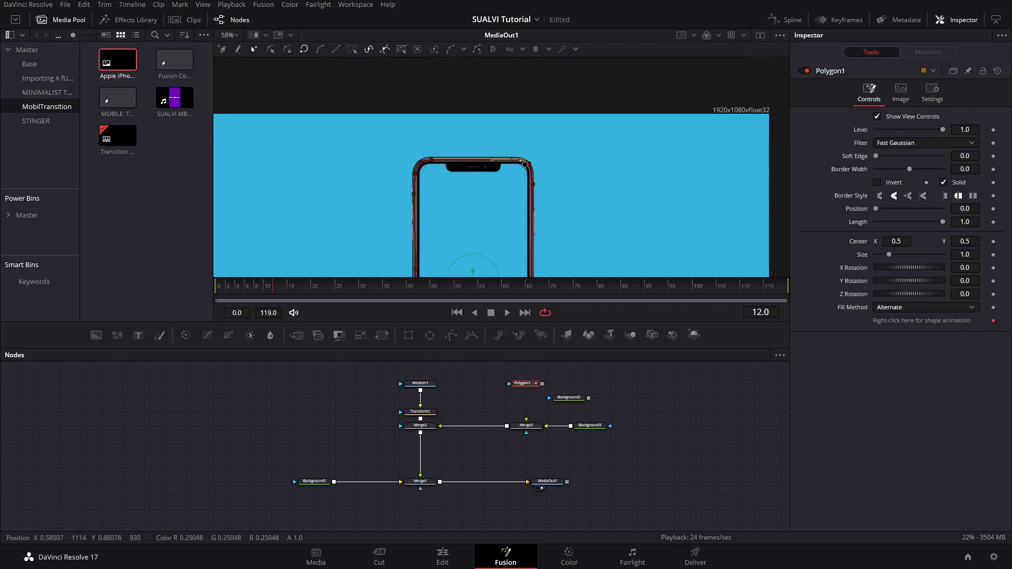
# Step: Connect Background2 to Merge3's foreground input and attach the Polygon as Background2's effect mask
pyautogui.moveTo(588, 398); pyautogui.dragTo(533, 425)
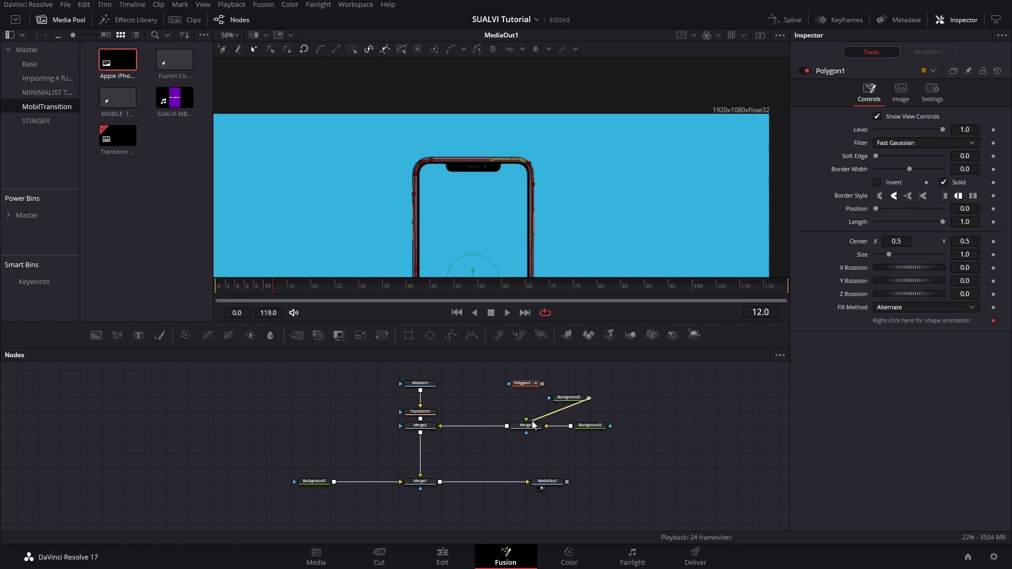
pyautogui.moveTo(588, 398); pyautogui.dragTo(526, 420)
pyautogui.moveTo(530, 384); pyautogui.dragTo(562, 400)
pyautogui.click(561, 401)
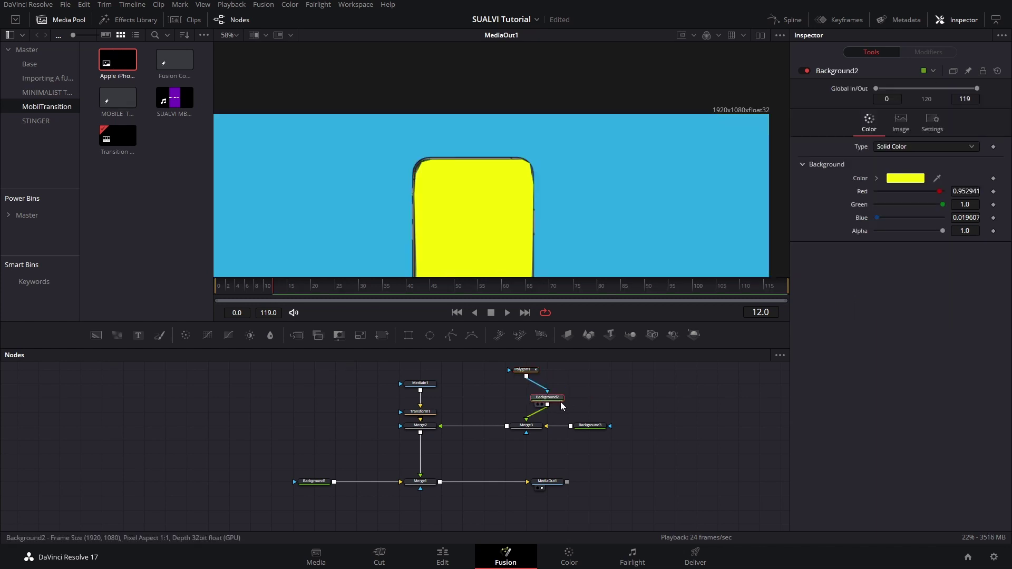
# Step: Space MediaIn1 and Transform1 out above Merge2, and swap Merge2's inputs so the phone lies over the yellow shape
pyautogui.scroll(-1, 531, 148)
pyautogui.scroll(-2, 542, 206)
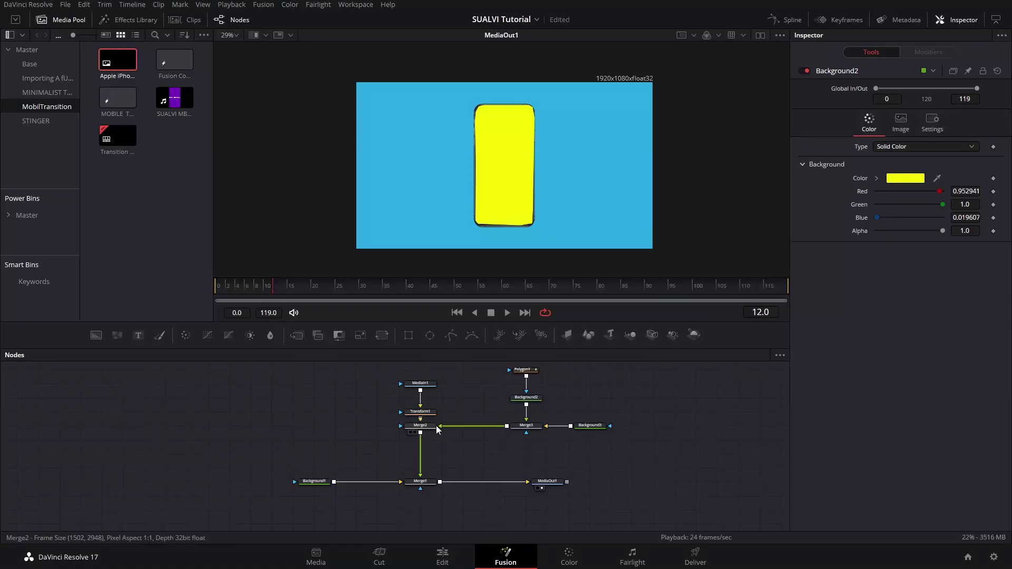
pyautogui.moveTo(457, 377); pyautogui.dragTo(430, 398)
pyautogui.click(422, 426)
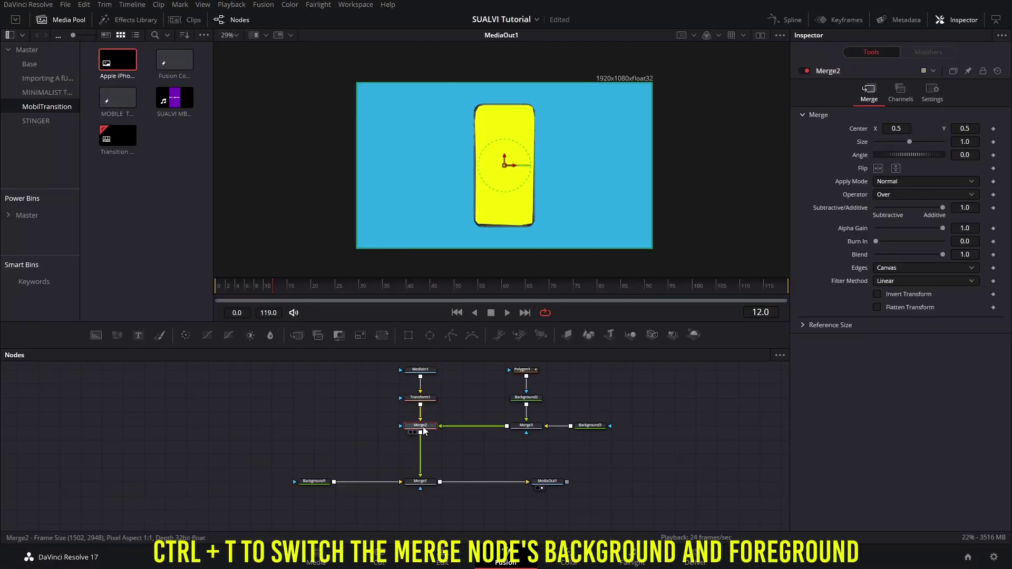
pyautogui.hotkey('ctrl', 't')
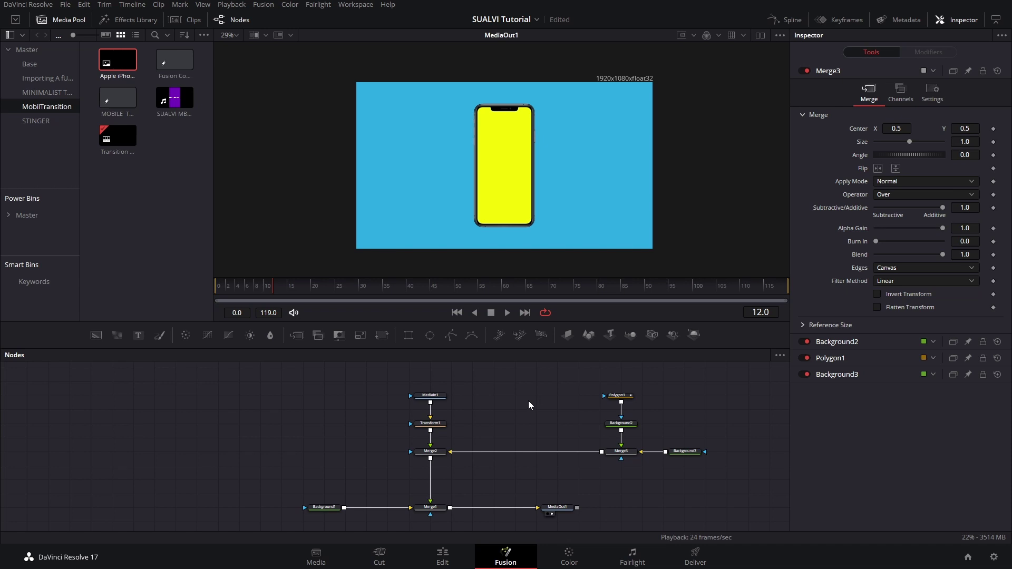
# Step: Add a Text node over Merge3's output through a new Merge feeding Merge2, and line up the new Merge and Background3
pyautogui.click(139, 336)
pyautogui.moveTo(556, 396)
pyautogui.mouseDown()
pyautogui.moveTo(453, 456)
pyautogui.moveTo(602, 451)
pyautogui.mouseUp()
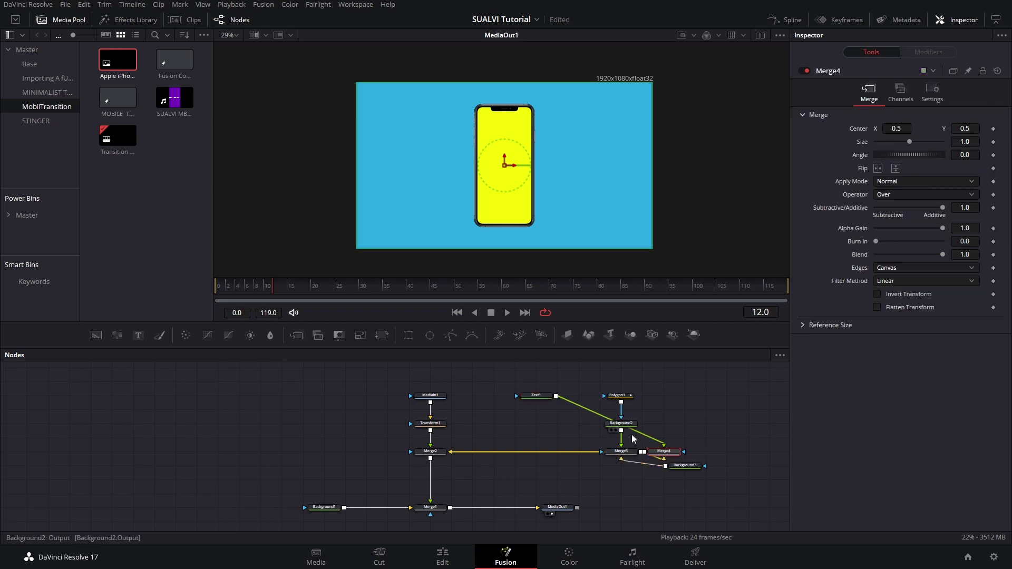
pyautogui.moveTo(665, 452); pyautogui.dragTo(536, 452)
pyautogui.moveTo(687, 467); pyautogui.dragTo(687, 458)
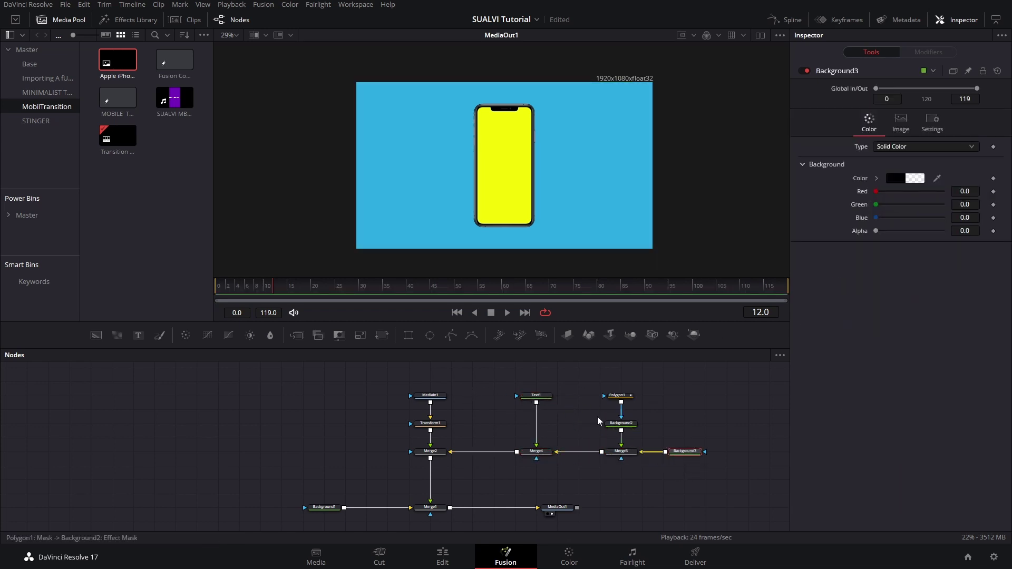
# Step: Set Text1 to a black APP title at size 0.1148 and save the project
pyautogui.click(532, 395)
pyautogui.click(864, 206)
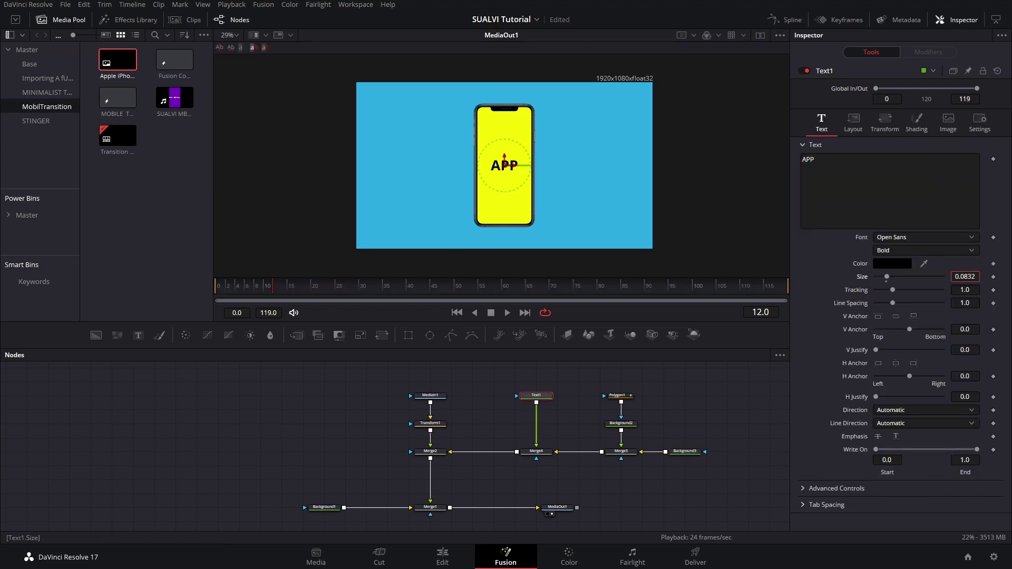
pyautogui.moveTo(886, 276); pyautogui.dragTo(890, 277)
pyautogui.click(700, 437)
pyautogui.hotkey('ctrl', 's')
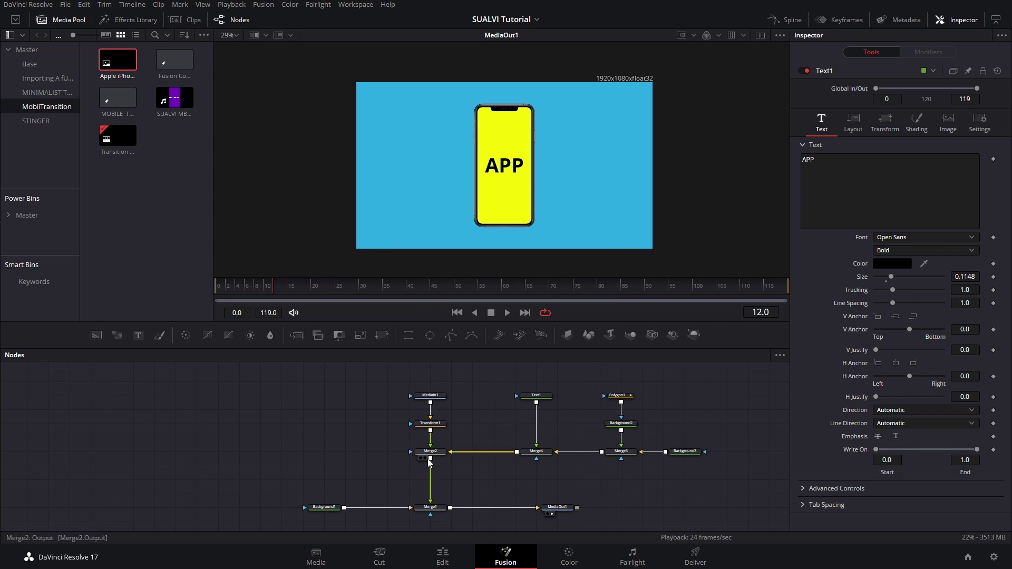
# Step: Insert a Transform (Xf) node after Merge2 and set its size to 5.5
pyautogui.click(440, 453)
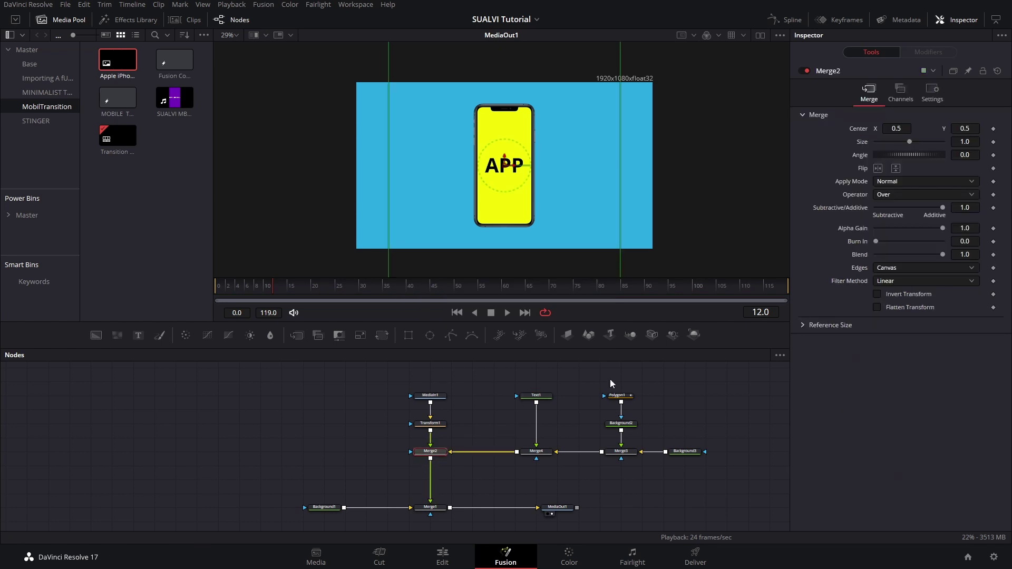
pyautogui.hotkey('shift', 'space')
pyautogui.write('TRANS')
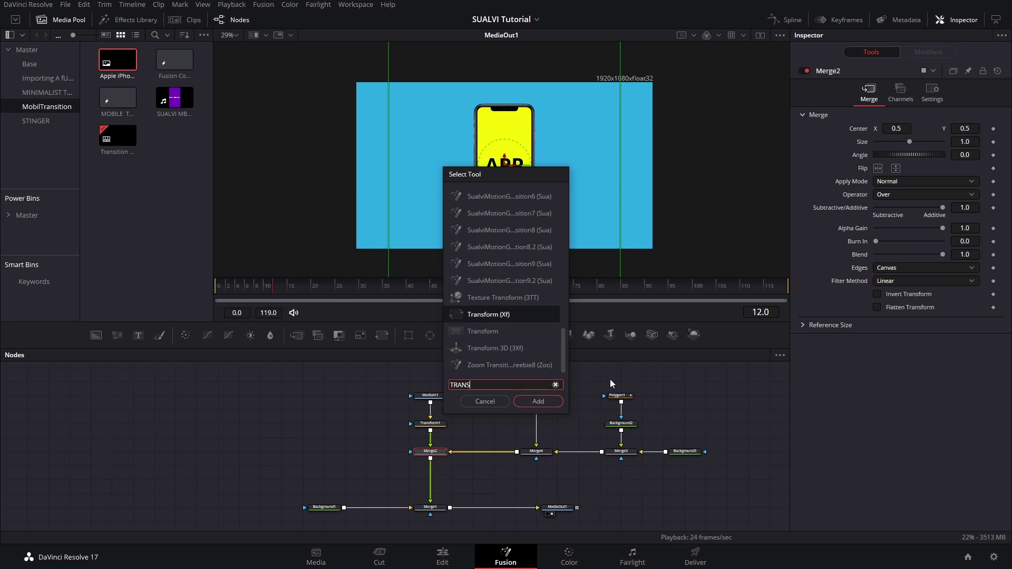
pyautogui.press('Return')
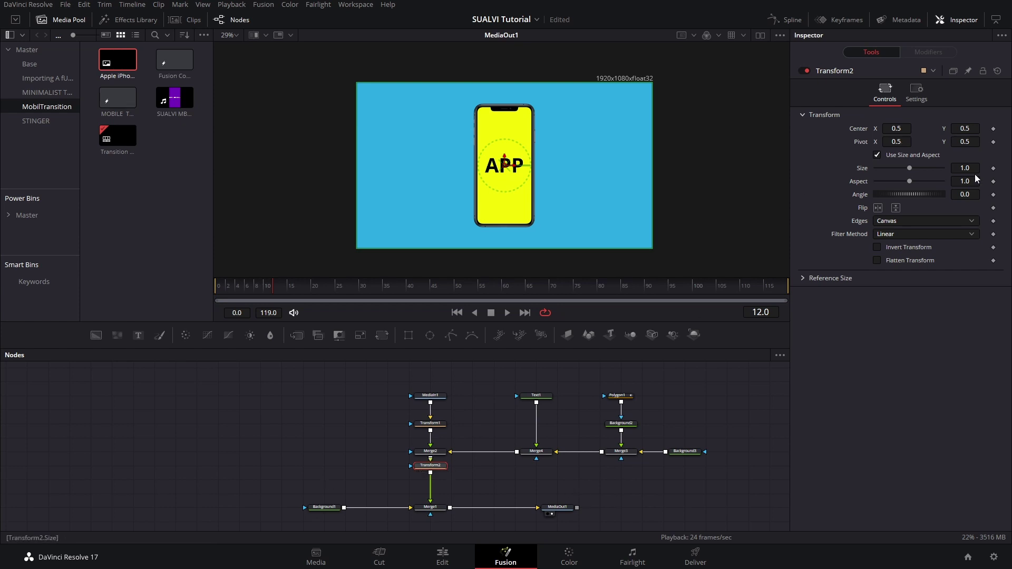
pyautogui.write('5.5')
pyautogui.press('Tab')
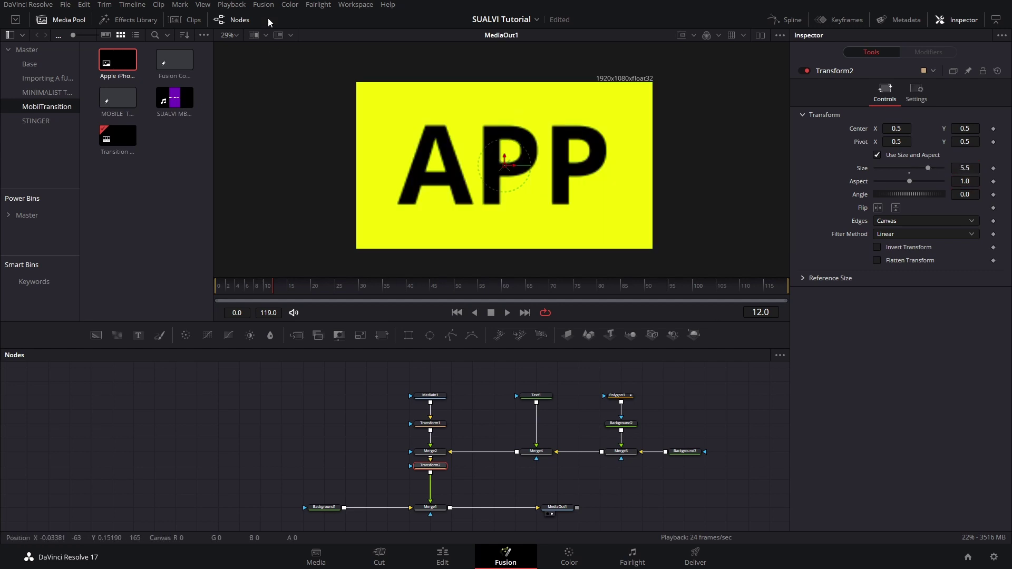
pyautogui.click(245, 7)
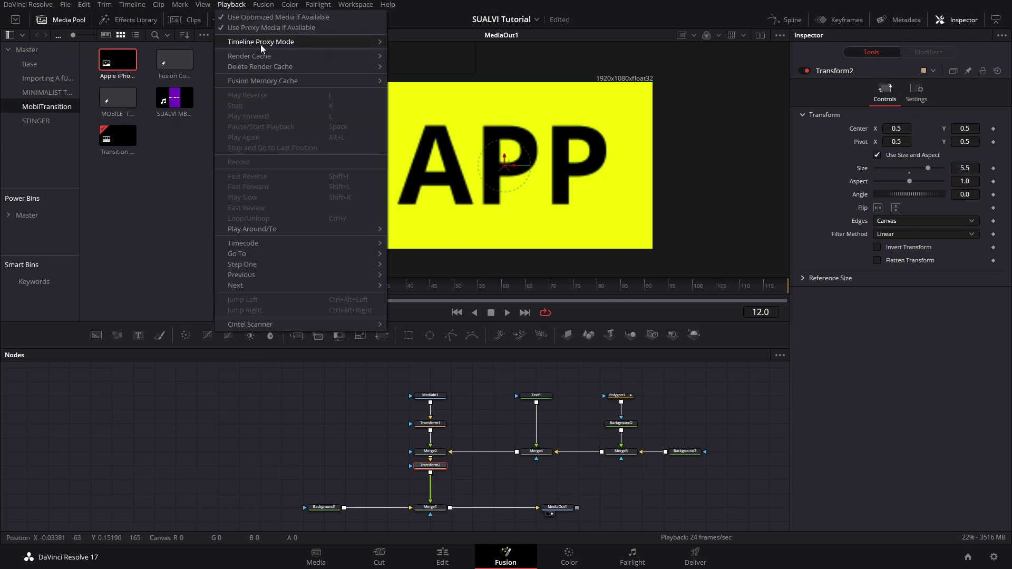
pyautogui.click(532, 172)
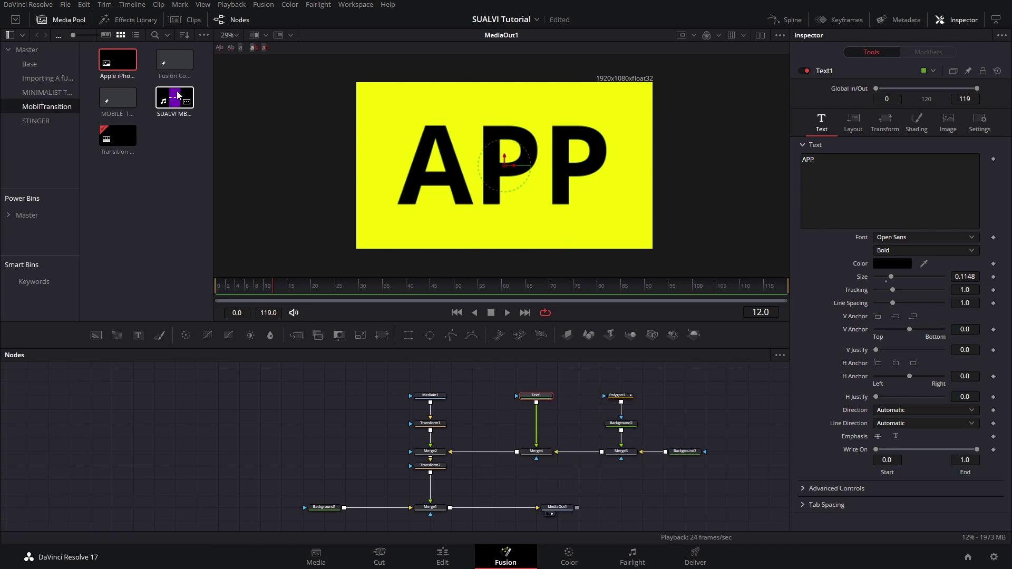
# Step: Merge the SUALVI MB clip between Merge4 and Merge2, and preview it at frames 23 and 33
pyautogui.moveTo(177, 95); pyautogui.dragTo(514, 452)
pyautogui.click(328, 292)
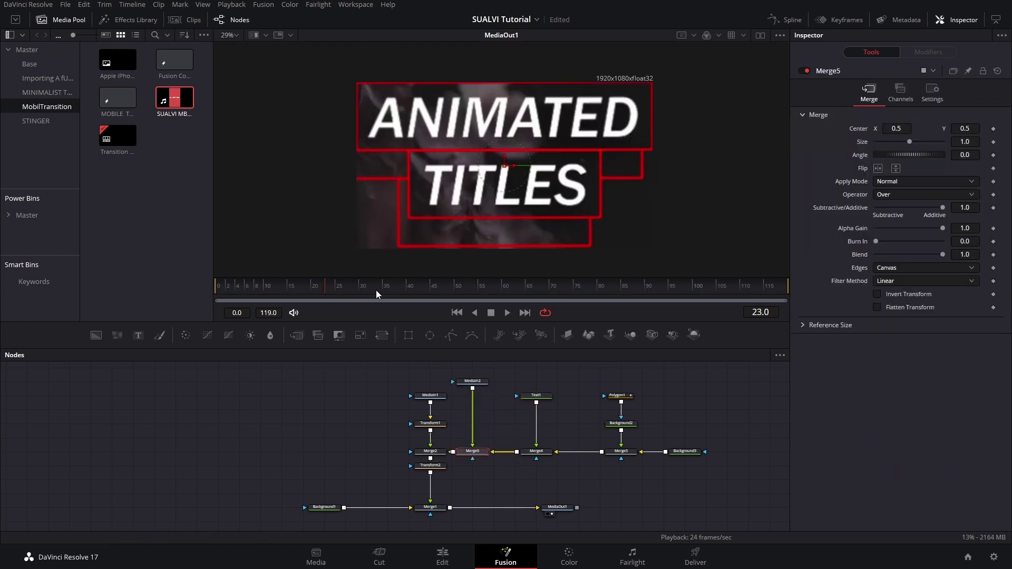
pyautogui.click(377, 291)
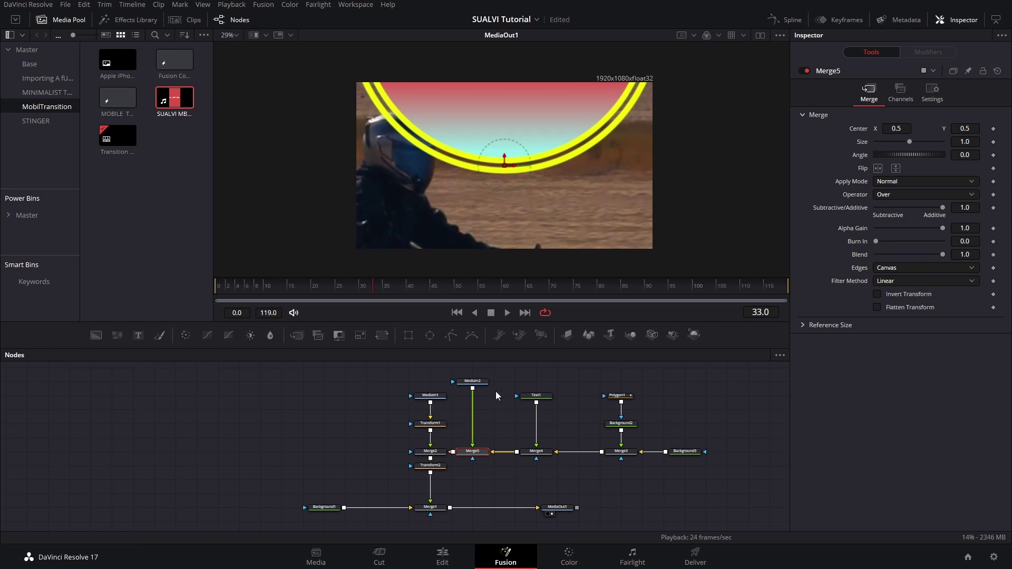
# Step: Delete the MediaIn2 clip and the Merge5 node that combined it with the composition
pyautogui.click(472, 381)
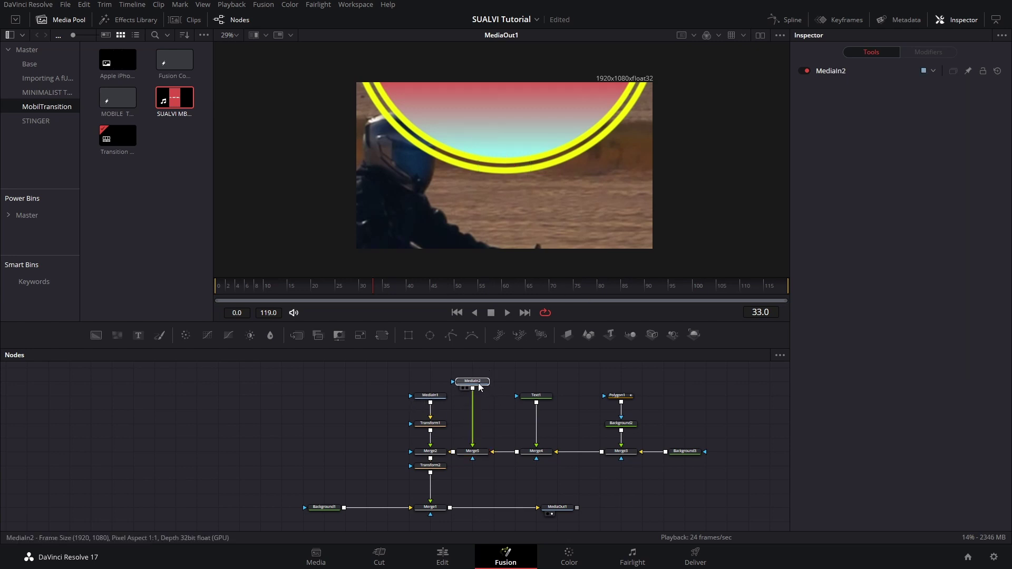
pyautogui.press('Delete')
pyautogui.moveTo(465, 457); pyautogui.dragTo(486, 457)
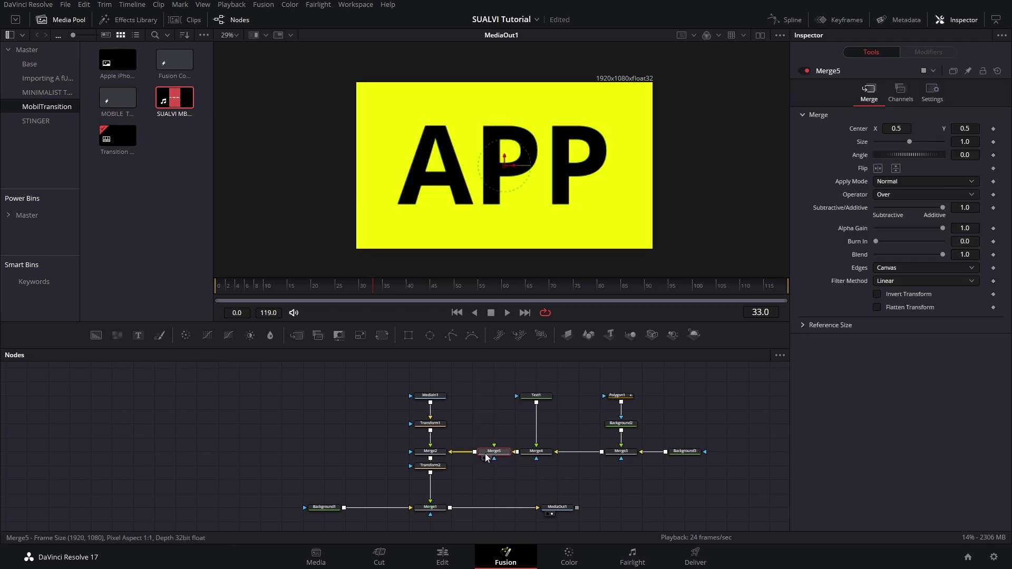
pyautogui.press('Delete')
# Step: Select Transform2 and move the playhead to frame 0, undoing any accidental change made in the viewer
pyautogui.click(430, 465)
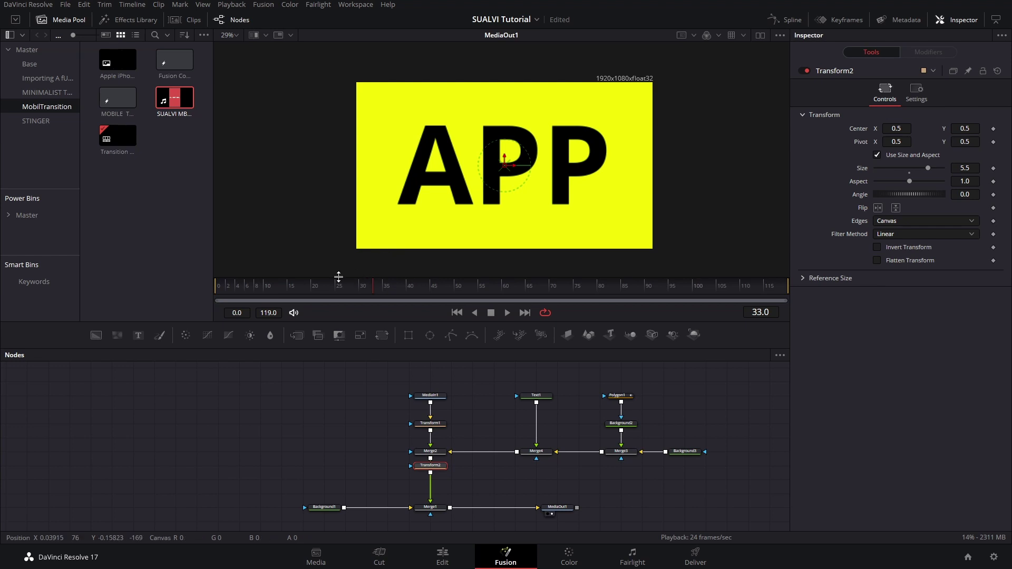
pyautogui.moveTo(314, 291); pyautogui.dragTo(196, 291)
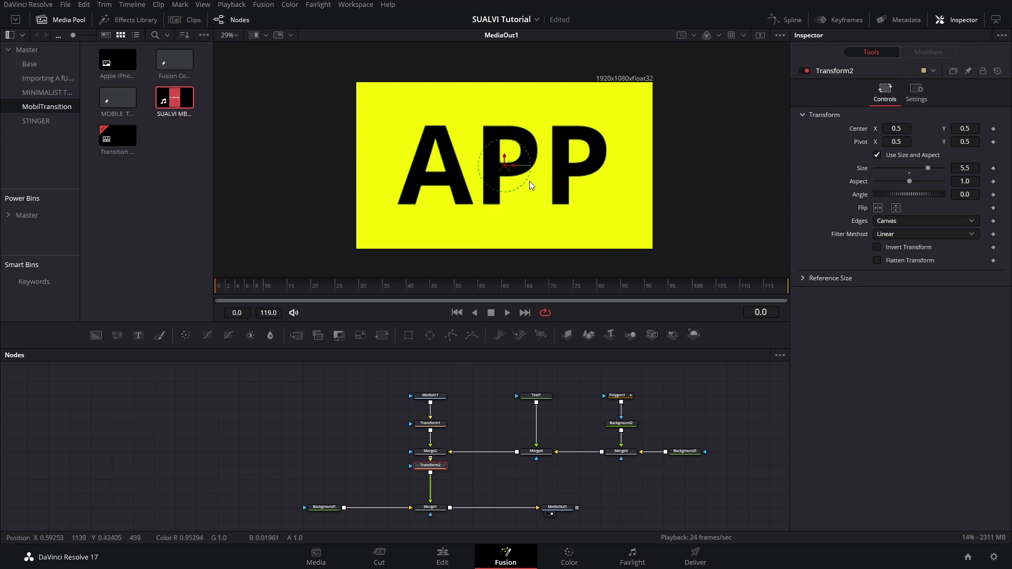
pyautogui.moveTo(524, 184); pyautogui.dragTo(533, 178)
pyautogui.hotkey('ctrl', 'z')
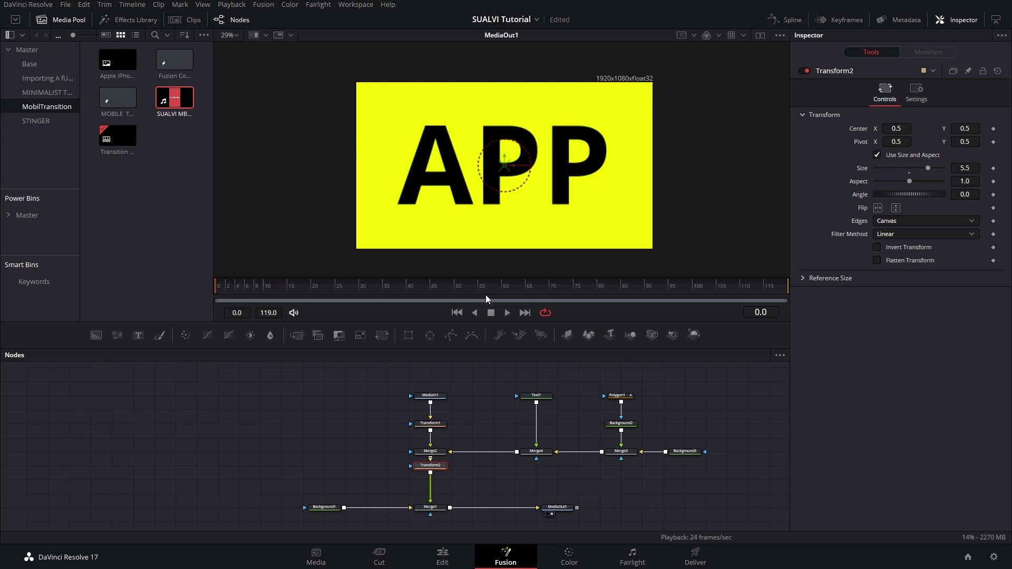
# Step: Play back the finished Mobile Friendly transition example
pyautogui.click(533, 395)
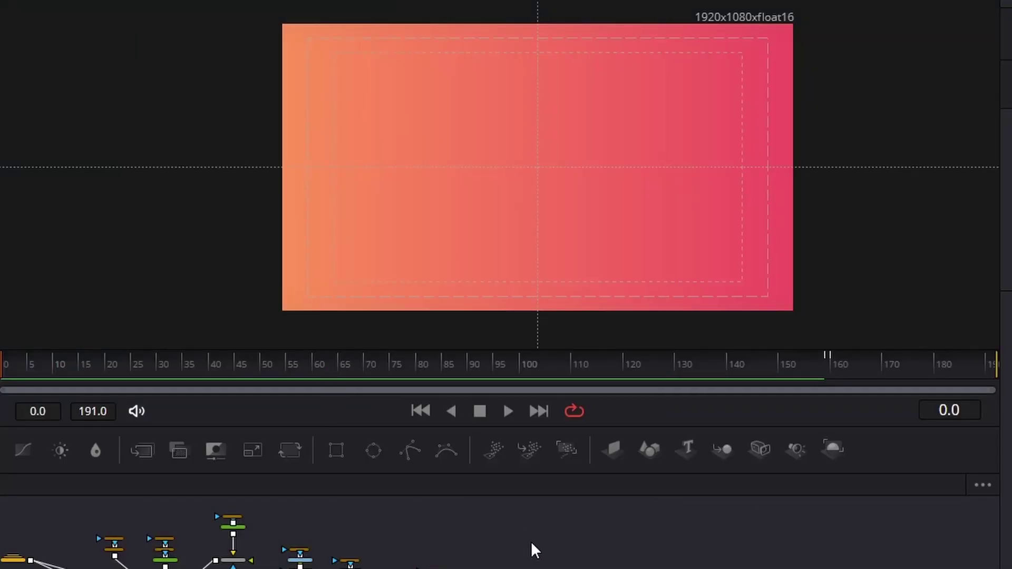
pyautogui.press('space')
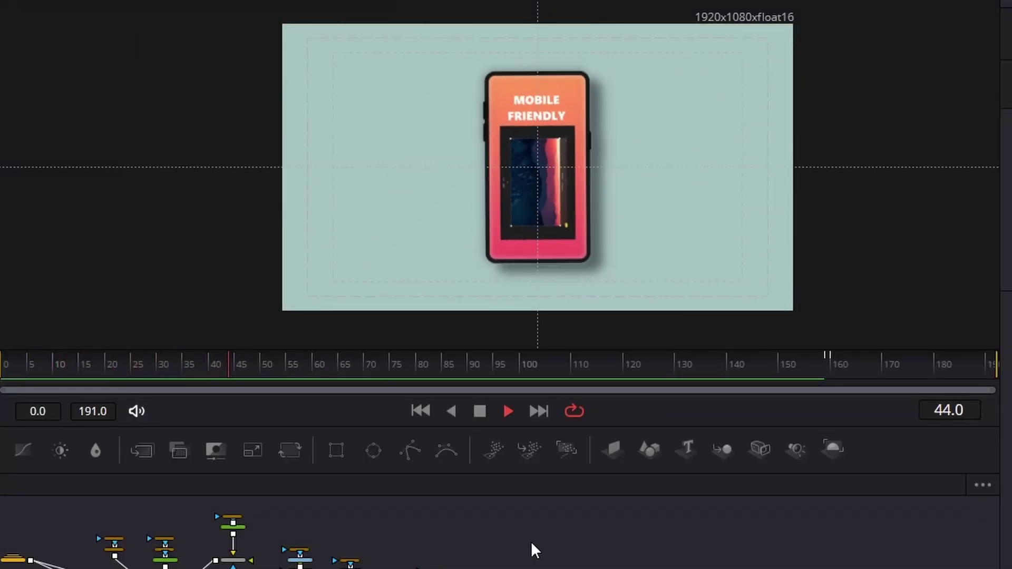
pyautogui.press('space')
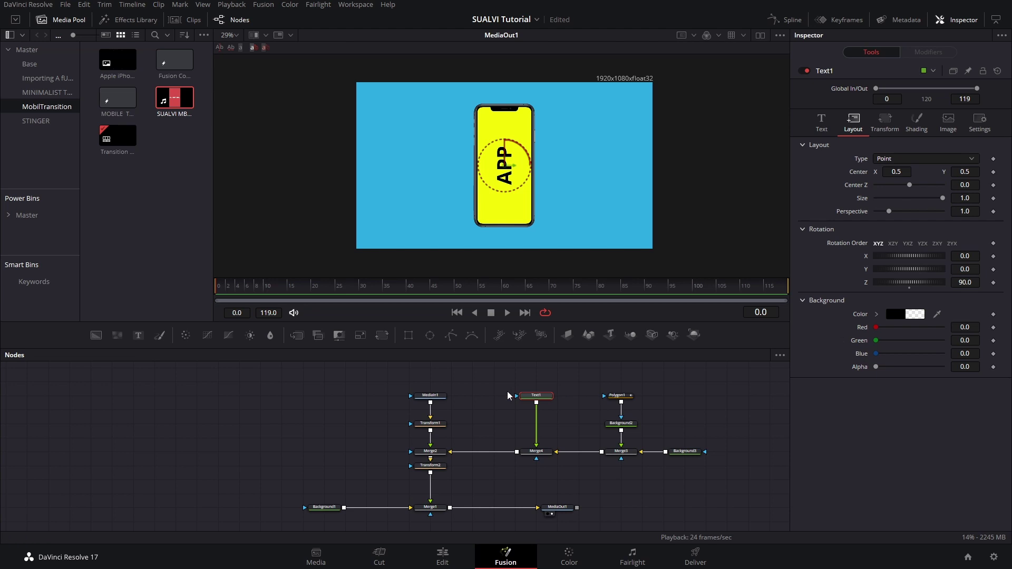
# Step: Set Text1's Z rotation to -90 so the APP title runs along the phone's length
pyautogui.click(960, 283)
pyautogui.write('-')
pyautogui.press('Return')
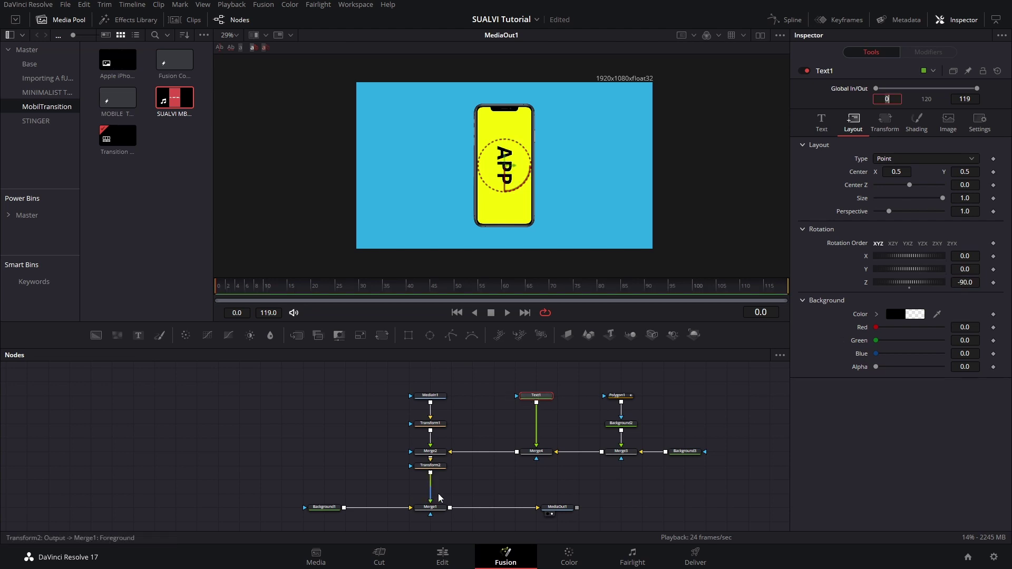
# Step: Set Transform2's angle to 90 and its size to 5.5 so the sideways phone screen fills the frame
pyautogui.click(440, 467)
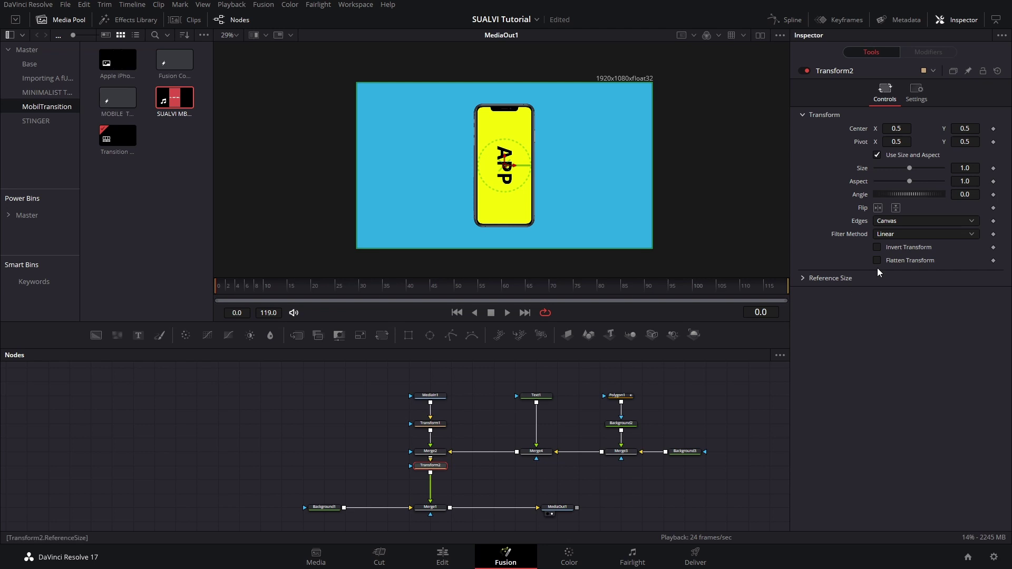
pyautogui.click(969, 195)
pyautogui.write('-90')
pyautogui.press('Tab')
pyautogui.click(968, 194)
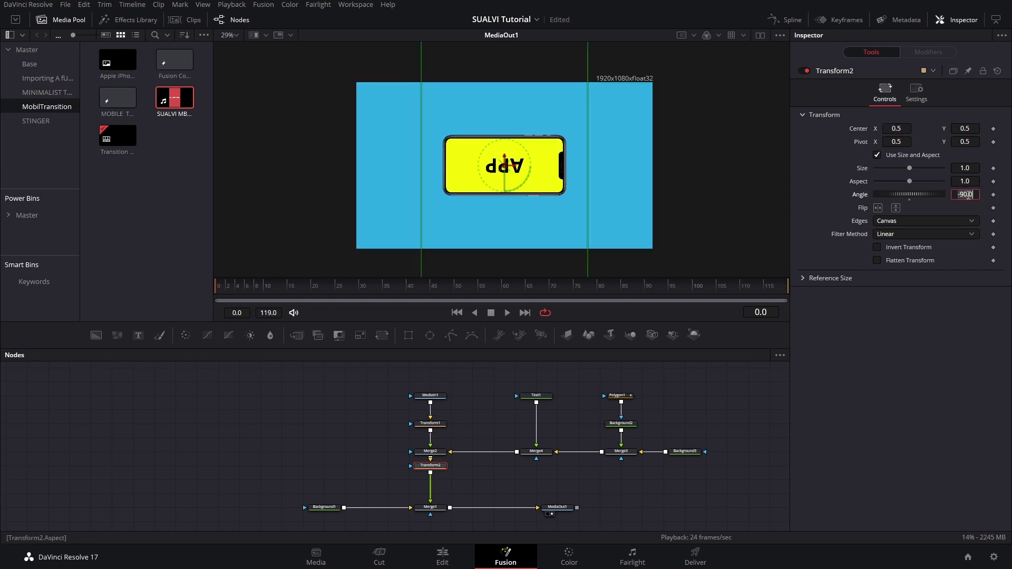
pyautogui.write('90')
pyautogui.press('Tab')
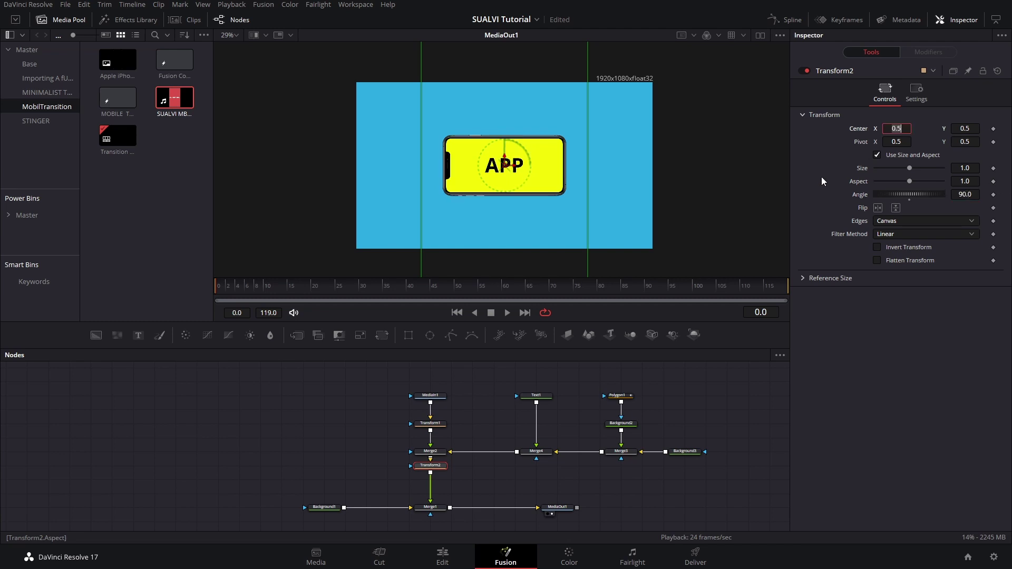
pyautogui.click(965, 168)
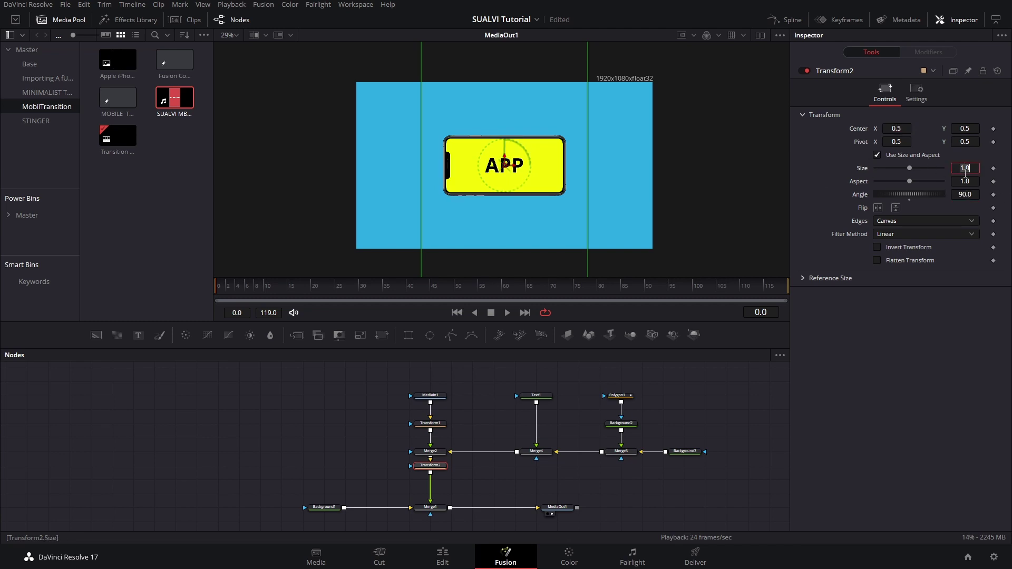
pyautogui.press('Tab')
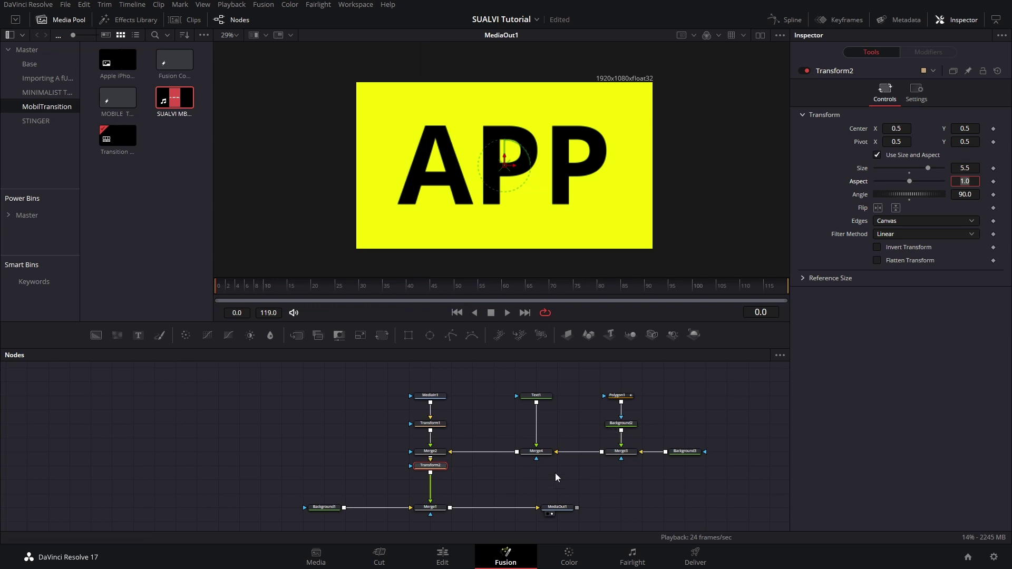
# Step: Add keyframes for Transform2's size and angle at frame 0
pyautogui.click(827, 377)
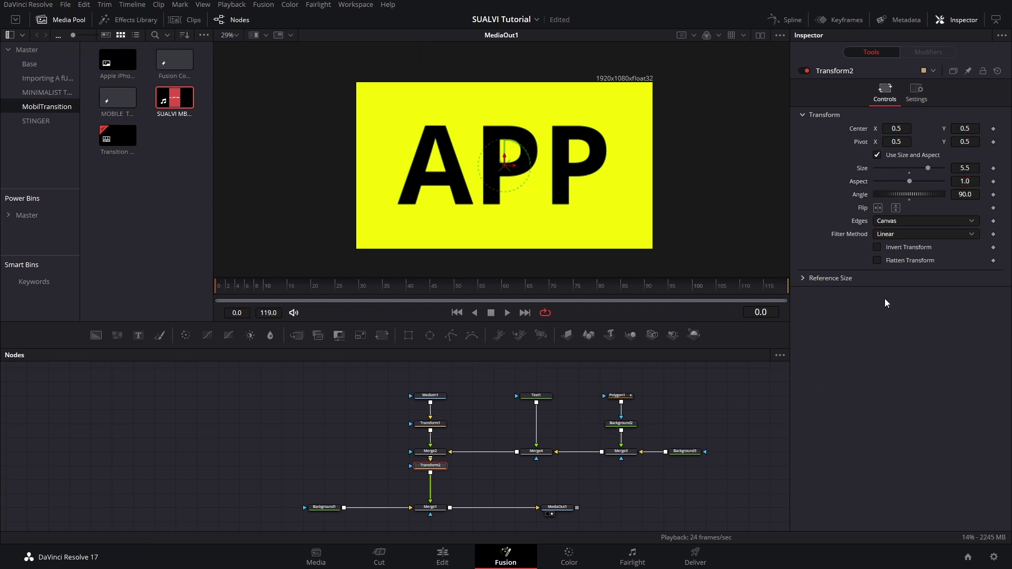
pyautogui.click(993, 169)
pyautogui.click(993, 194)
# Step: At frame 20, reset Transform2's size to 1.0 and set its angle to 0 so the phone stands upright
pyautogui.click(293, 289)
pyautogui.doubleClick(908, 174)
pyautogui.click(977, 193)
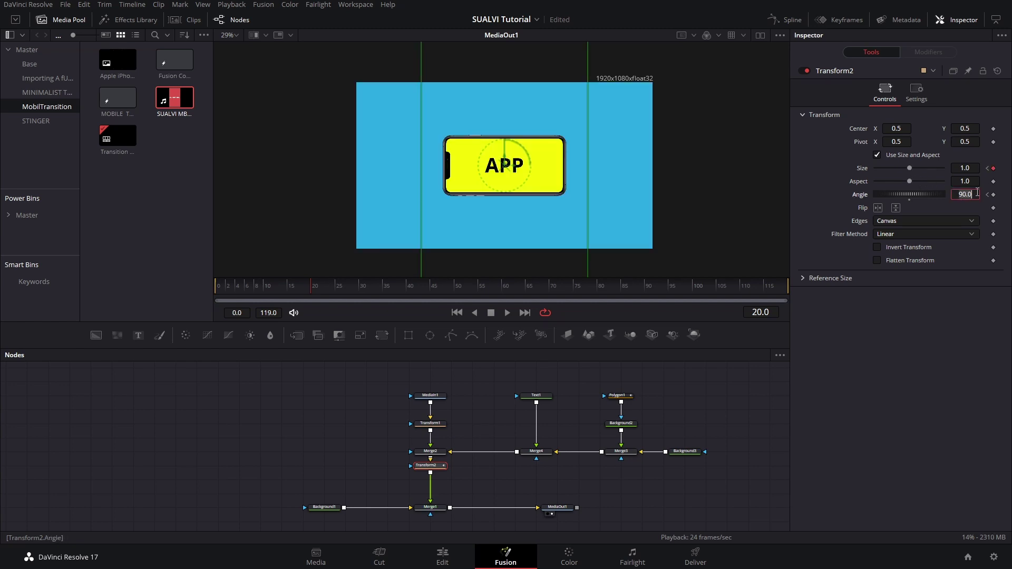
pyautogui.write('0')
pyautogui.press('Tab')
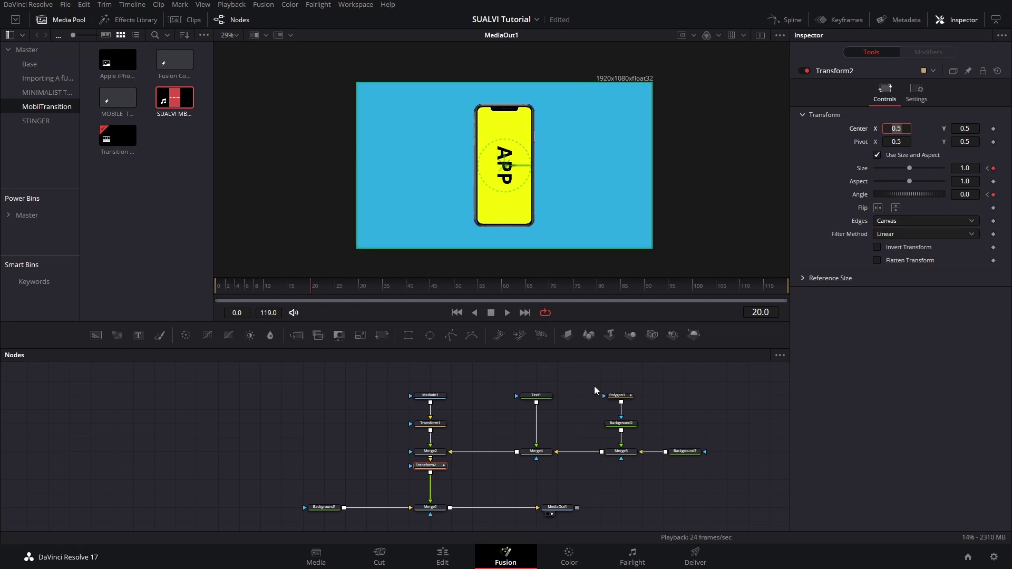
# Step: Keyframe Text1's Z rotation of -90 at frame 4
pyautogui.click(536, 395)
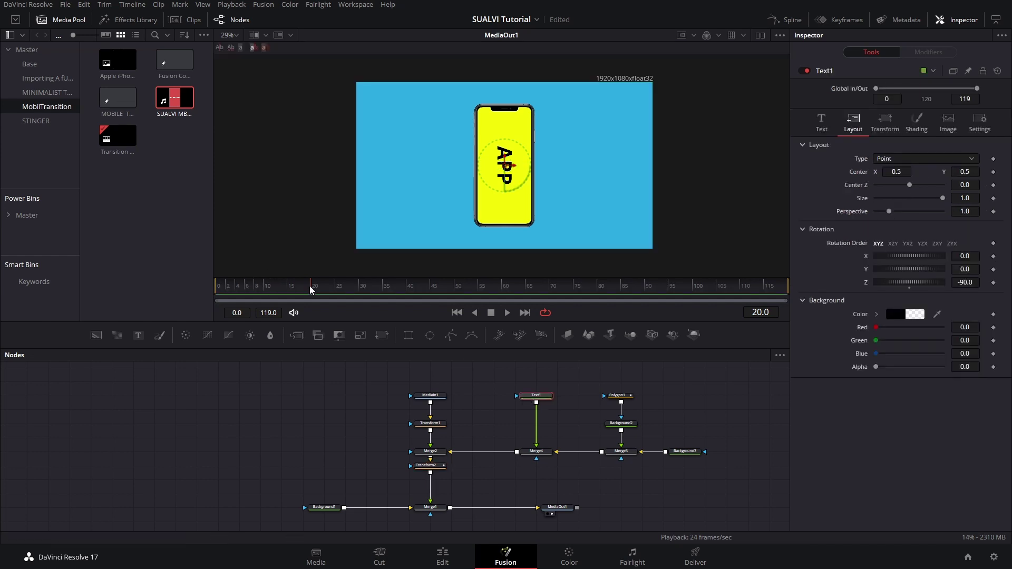
pyautogui.moveTo(310, 289); pyautogui.dragTo(314, 287)
pyautogui.click(237, 288)
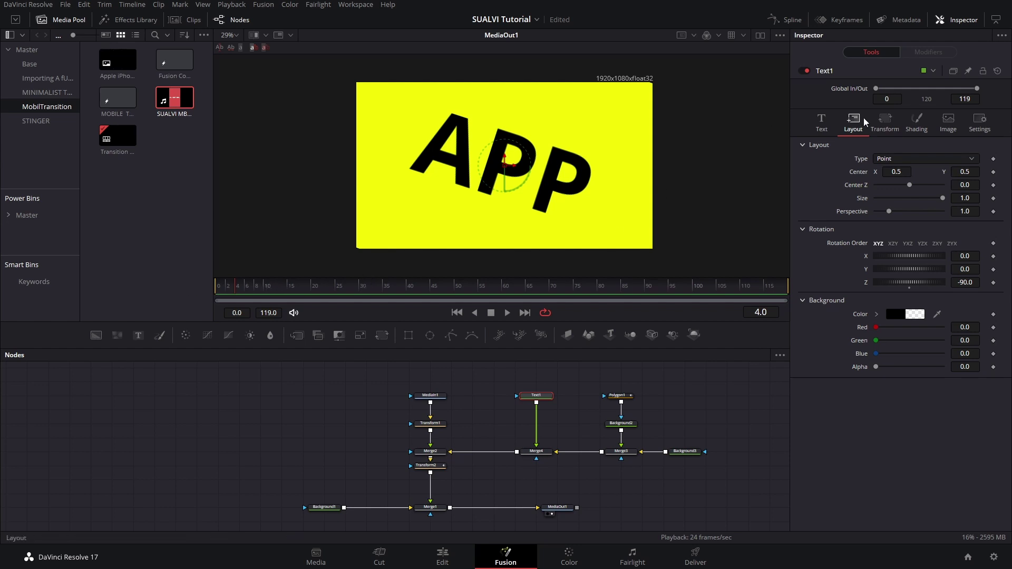
pyautogui.click(885, 122)
pyautogui.click(843, 124)
pyautogui.click(993, 283)
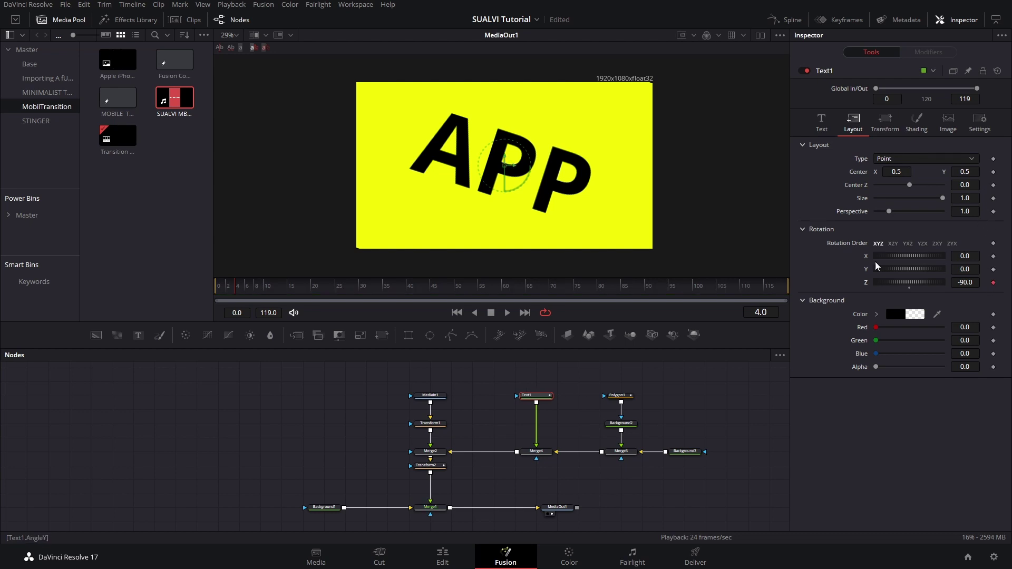
# Step: Set Text1's Z rotation to 0 at frame 22 and play back the animation from near the start
pyautogui.click(325, 289)
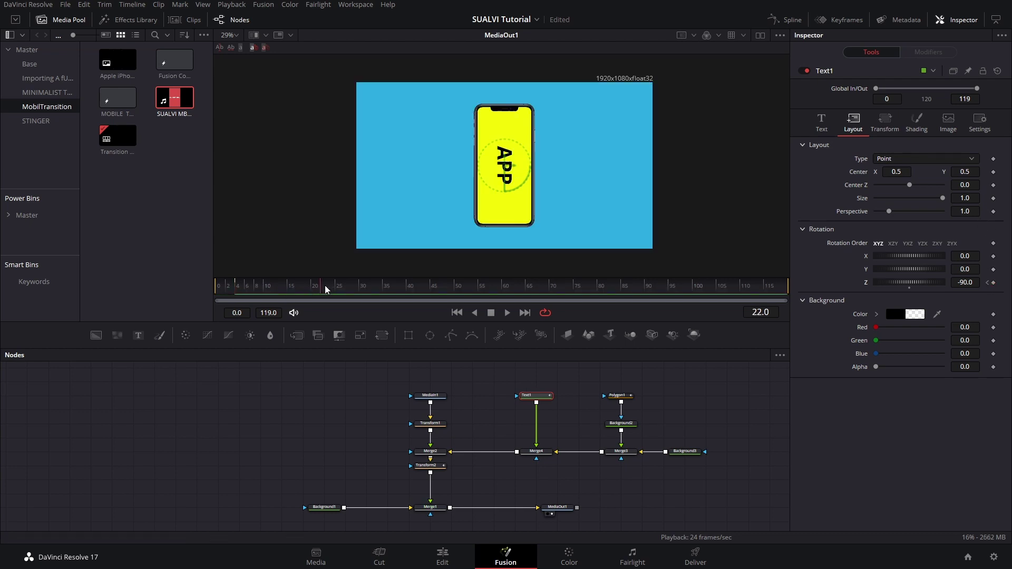
pyautogui.click(974, 283)
pyautogui.write('0')
pyautogui.press('Tab')
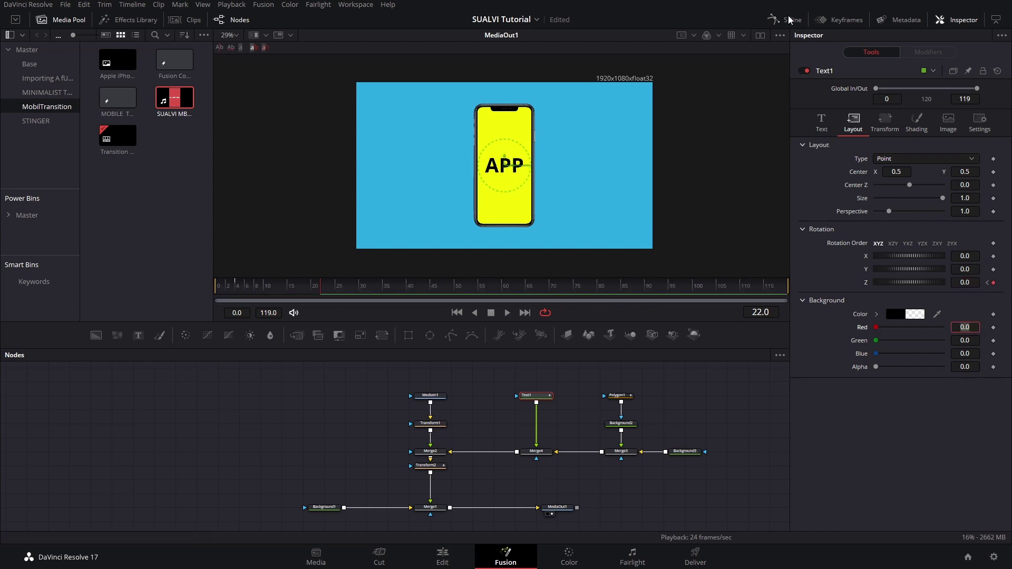
pyautogui.click(222, 286)
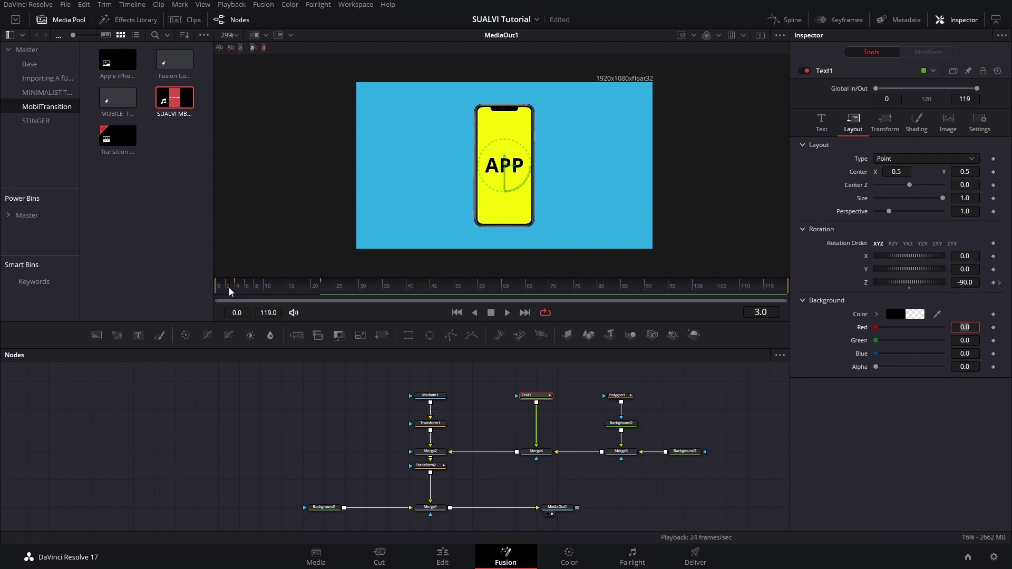
pyautogui.press('space')
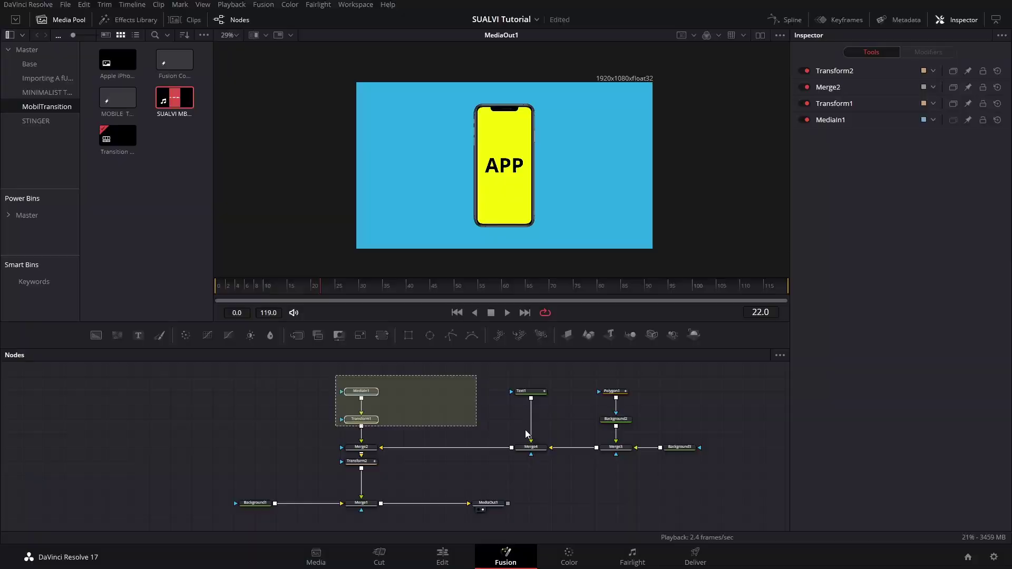
# Step: Select the phone, text and screen nodes and show the Polygon1, Text1 and Transform2 curves fitted in the spline editor
pyautogui.moveTo(525, 429); pyautogui.dragTo(675, 479)
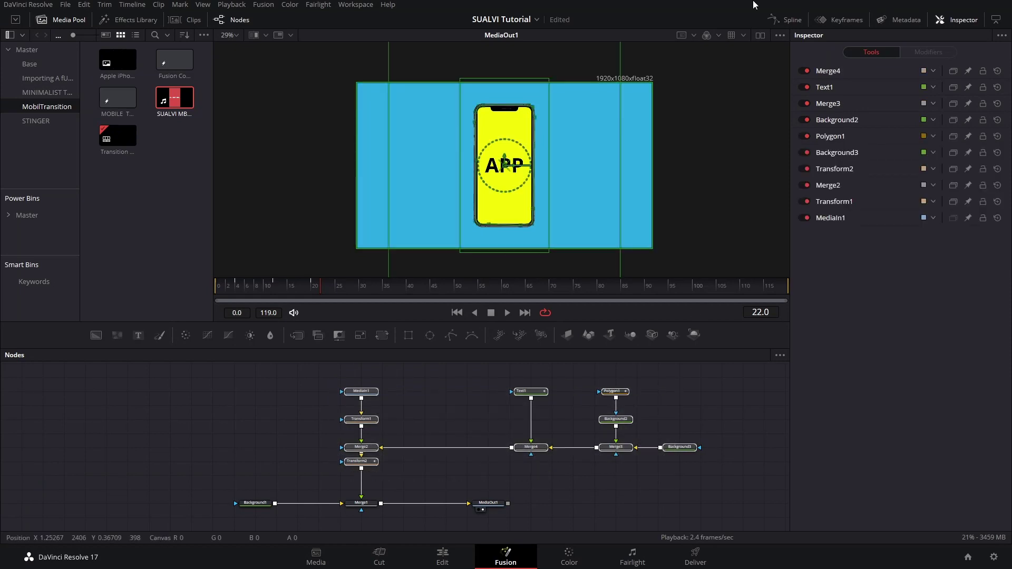
pyautogui.click(786, 20)
pyautogui.click(61, 382)
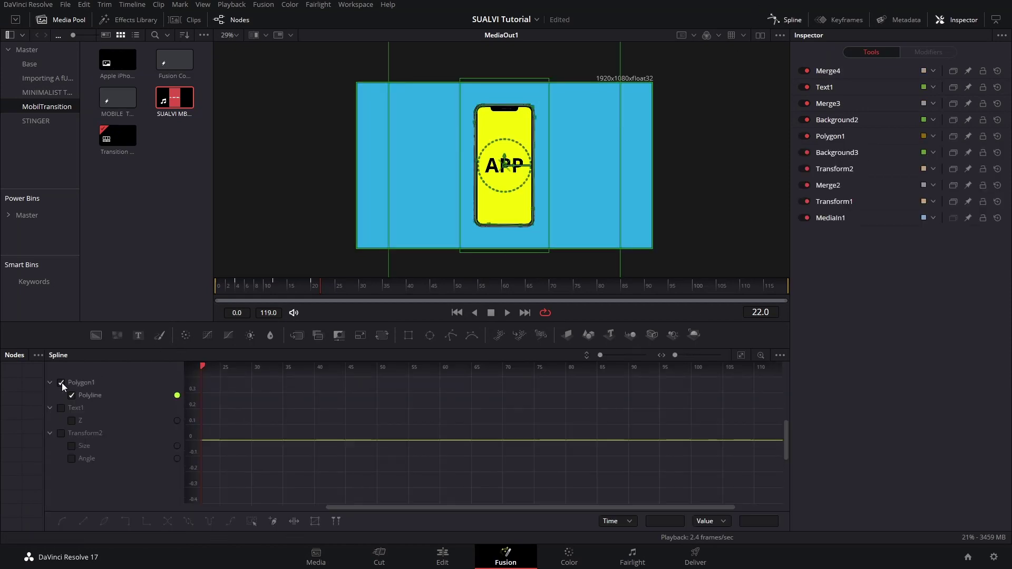
pyautogui.click(61, 406)
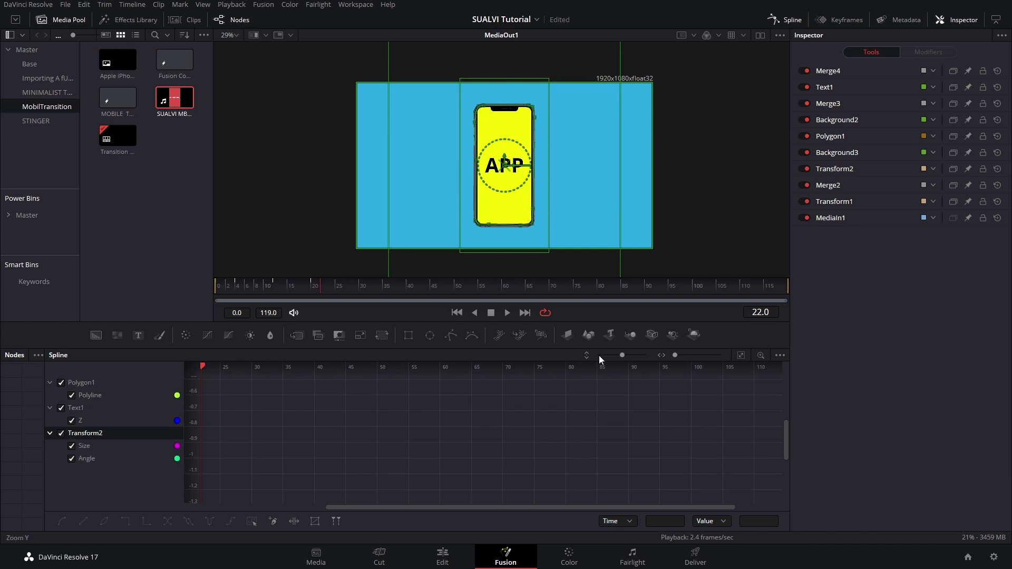
pyautogui.click(741, 354)
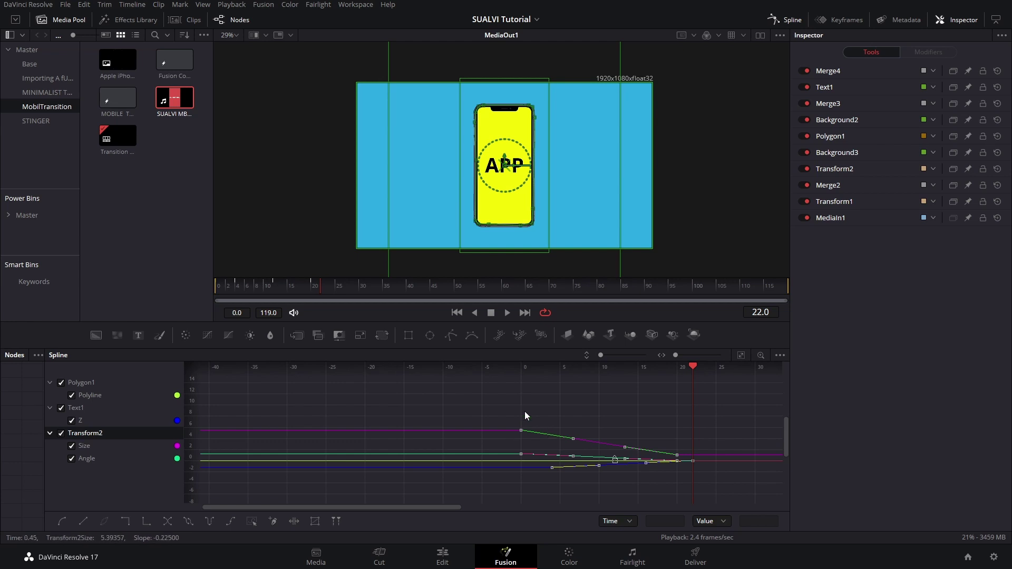
# Step: Smooth the animation curves and ease them with ease in about 42 and ease out about 39, closing the spline editor
pyautogui.hotkey('shift', 's')
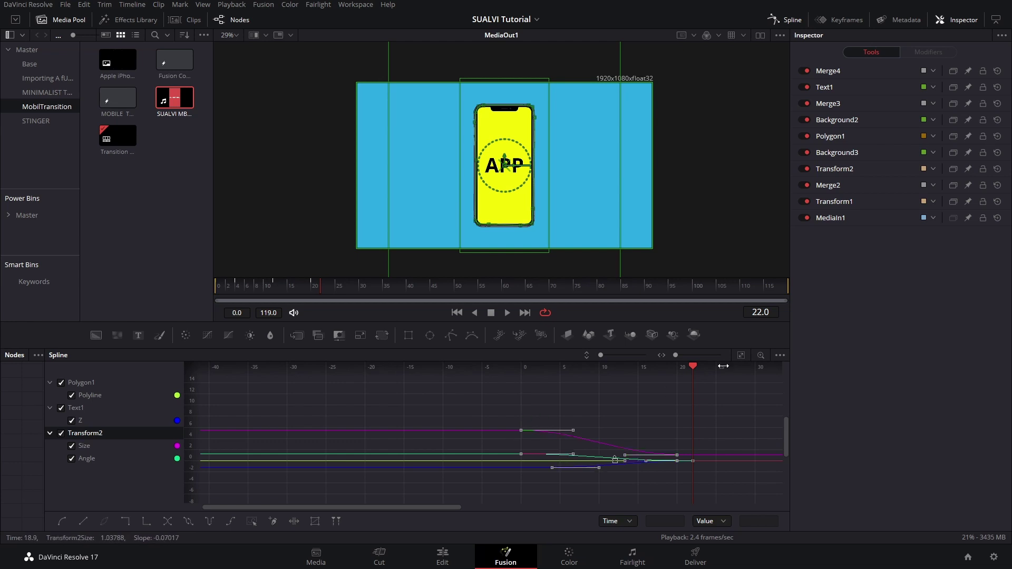
pyautogui.press('t')
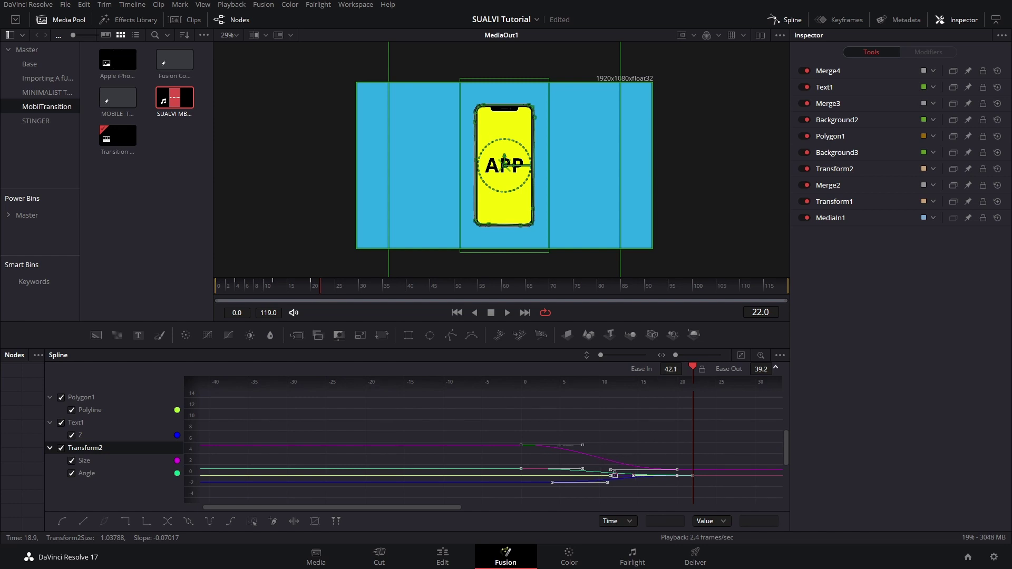
pyautogui.click(787, 21)
# Step: Play back the eased animation from the start and check the node keyframes around frame 20
pyautogui.moveTo(320, 286); pyautogui.dragTo(217, 286)
pyautogui.press('space')
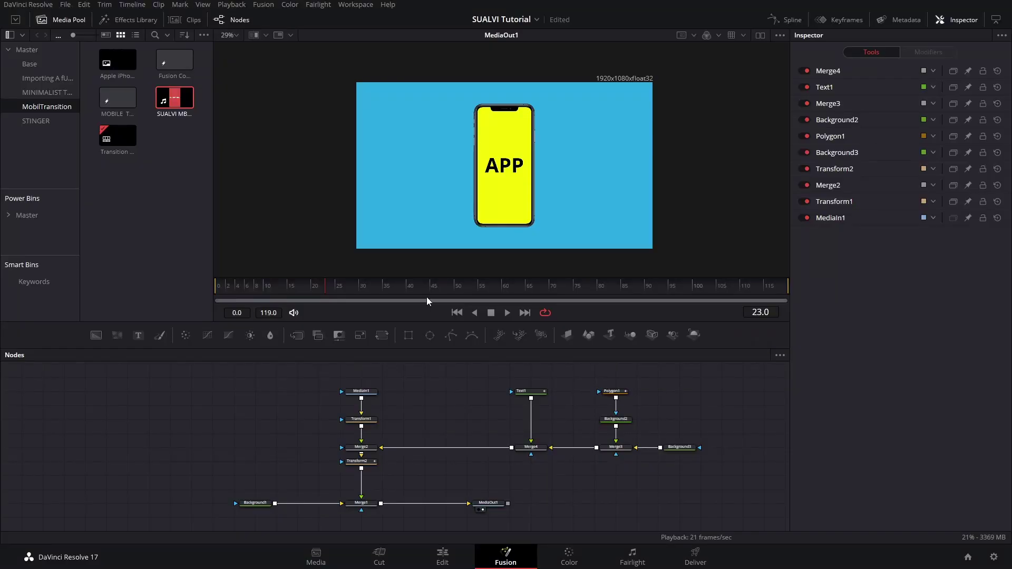
pyautogui.click(311, 289)
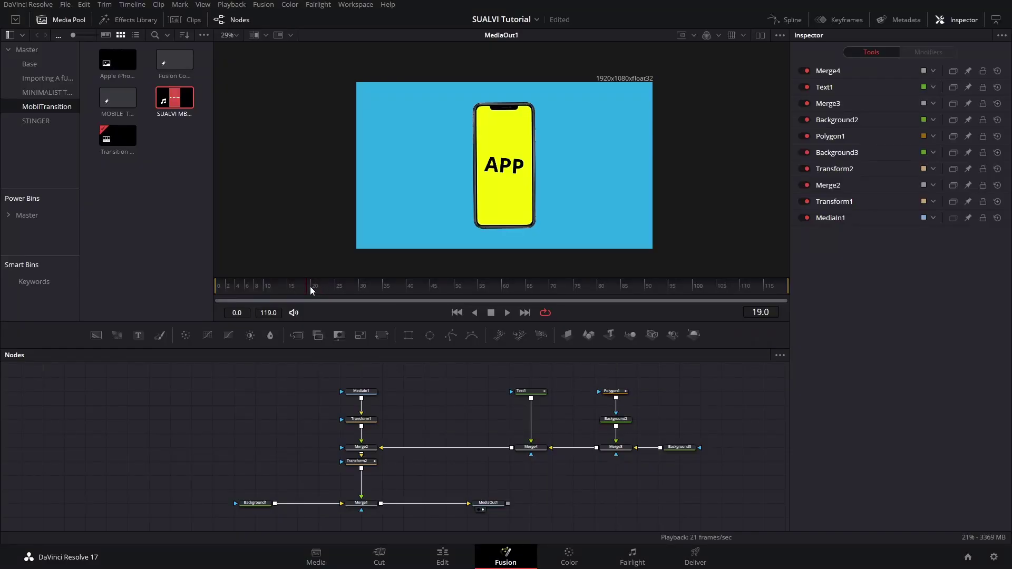
pyautogui.click(348, 461)
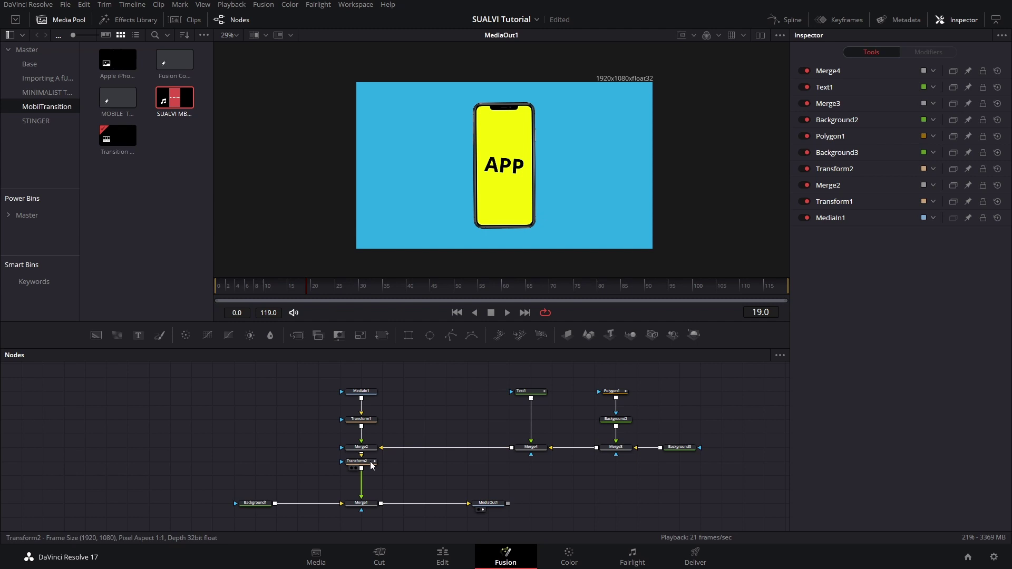
pyautogui.click(311, 286)
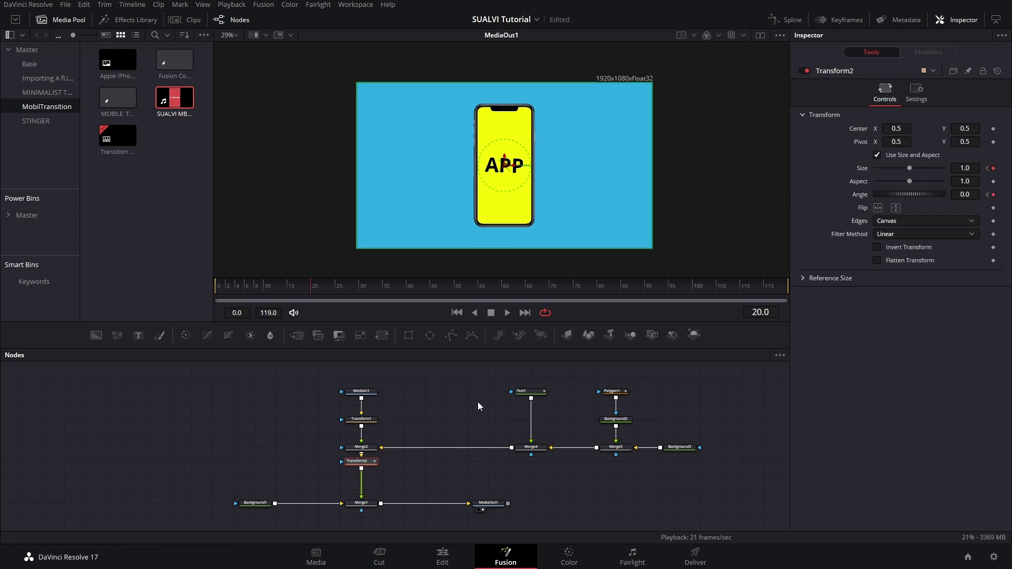
pyautogui.moveTo(469, 388); pyautogui.dragTo(634, 477)
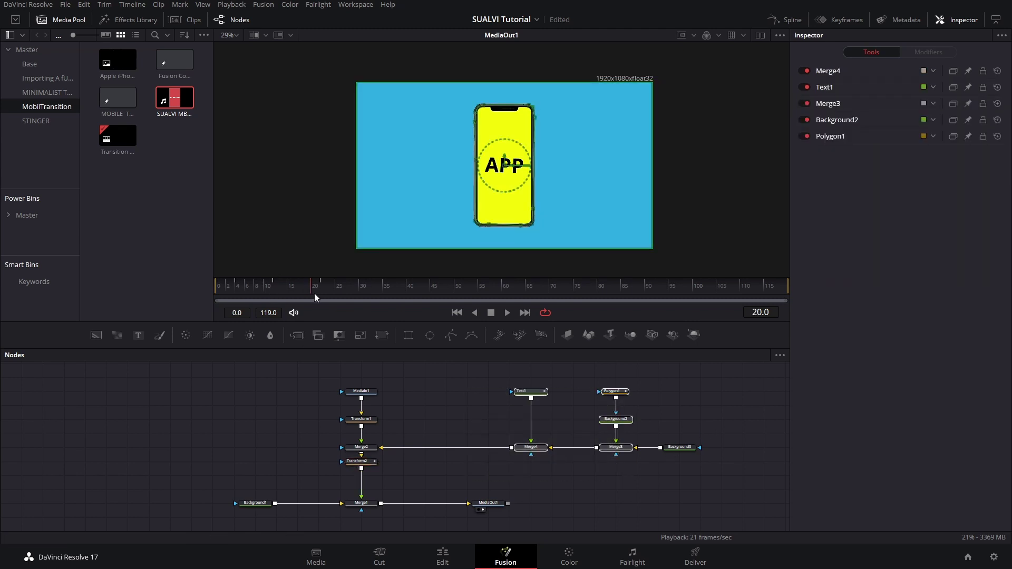
pyautogui.click(492, 420)
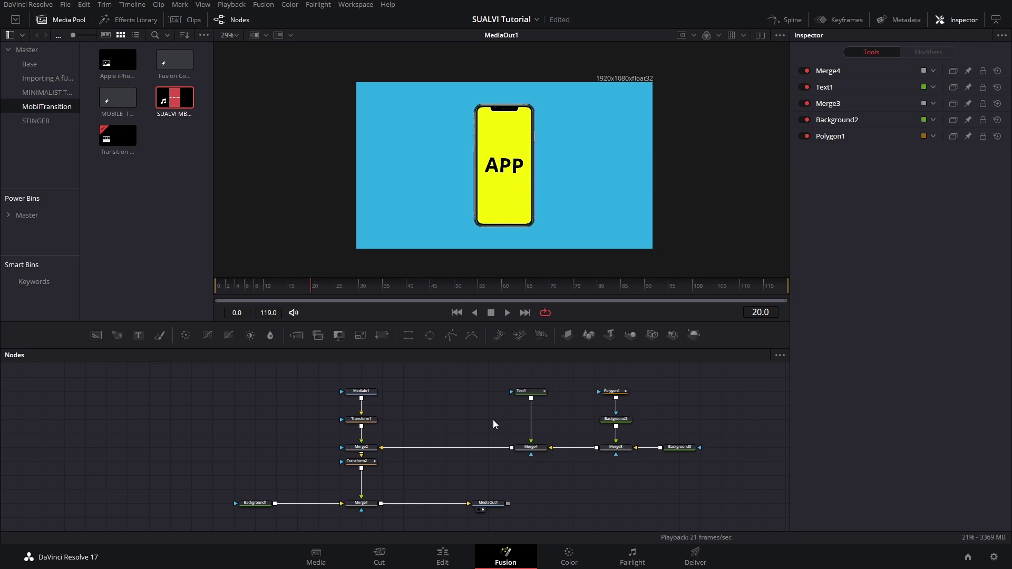
# Step: Add a Drop Shadow node directly after Transform2
pyautogui.click(371, 465)
pyautogui.hotkey('shift', 'space')
pyautogui.write('TRANS')
pyautogui.press('BackSpace')
pyautogui.press('BackSpace')
pyautogui.press('BackSpace')
pyautogui.press('BackSpace')
pyautogui.press('BackSpace')
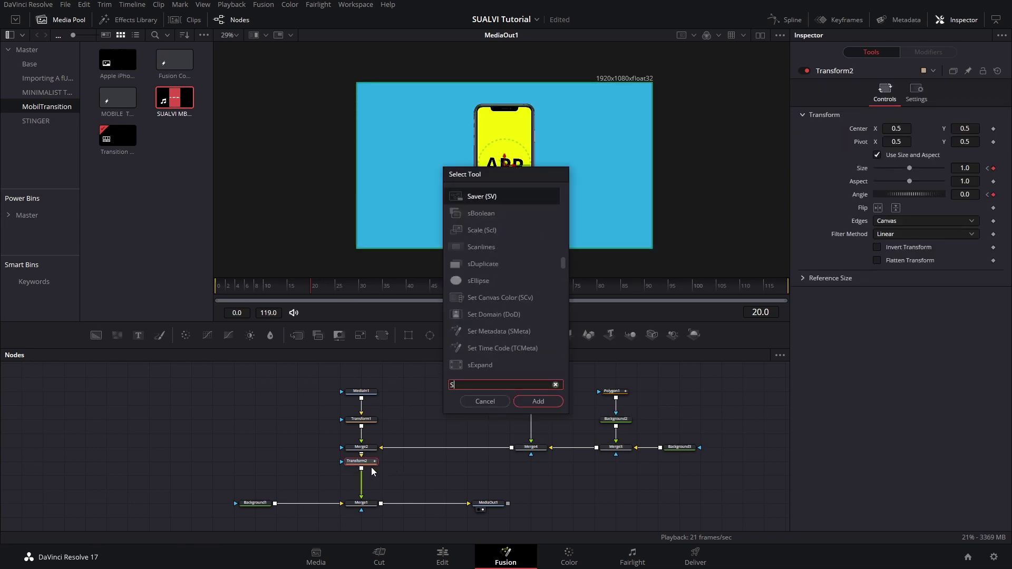
pyautogui.write('DRO')
pyautogui.press('Return')
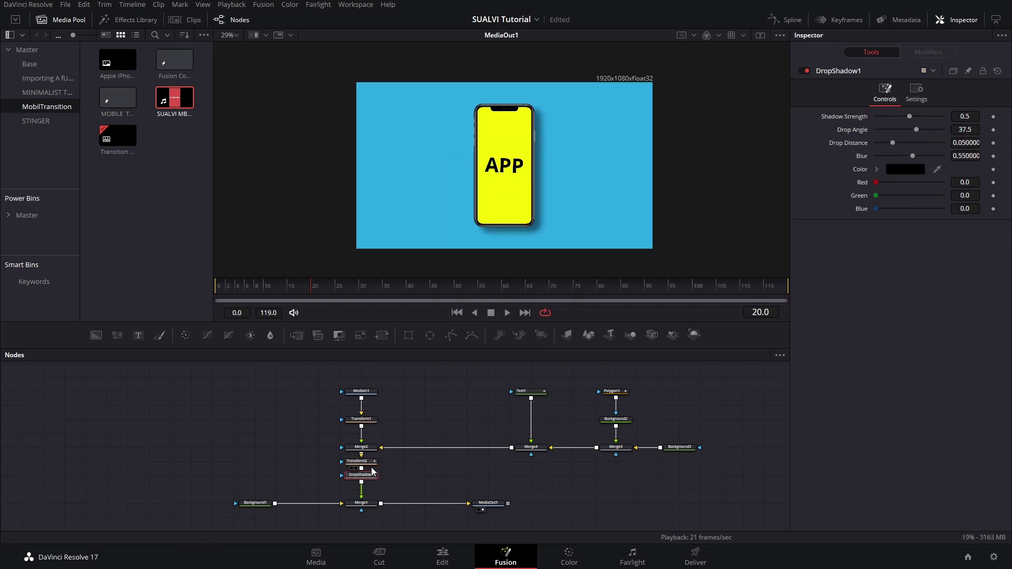
# Step: Soften the drop shadow with a blur of about 0.65 and a shadow strength of about 0.29
pyautogui.moveTo(913, 159); pyautogui.dragTo(925, 159)
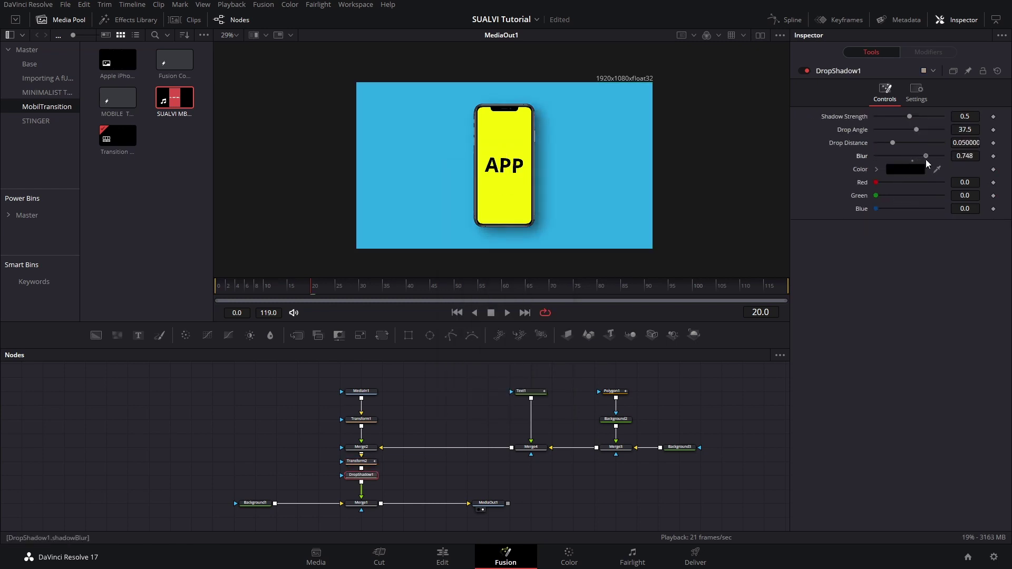
pyautogui.moveTo(933, 163); pyautogui.dragTo(919, 165)
pyautogui.moveTo(895, 117); pyautogui.dragTo(892, 116)
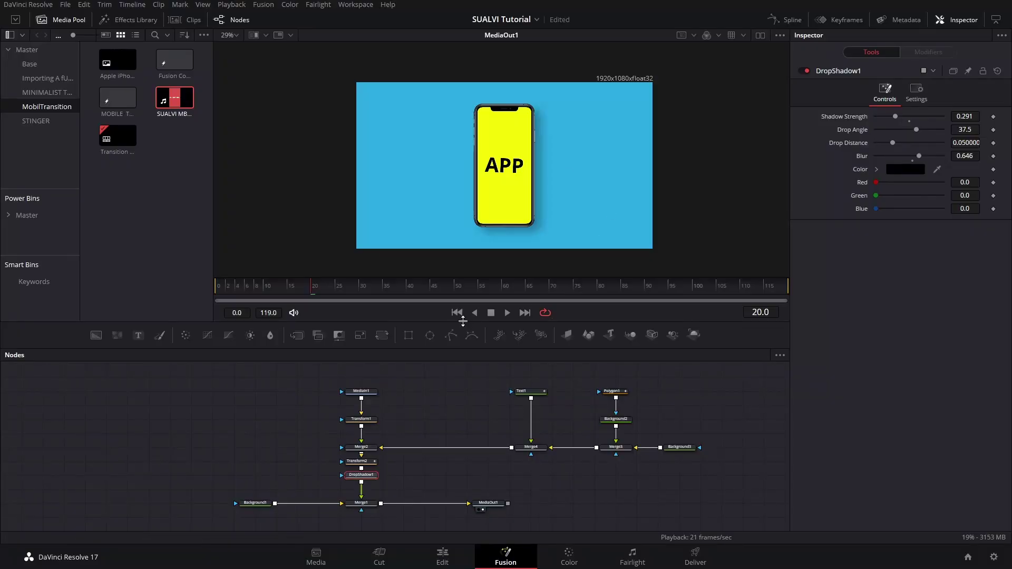
# Step: Bring the vertical SUALVI promo video into the node graph and merge it between Merge4 and Merge2
pyautogui.moveTo(174, 99); pyautogui.dragTo(448, 391)
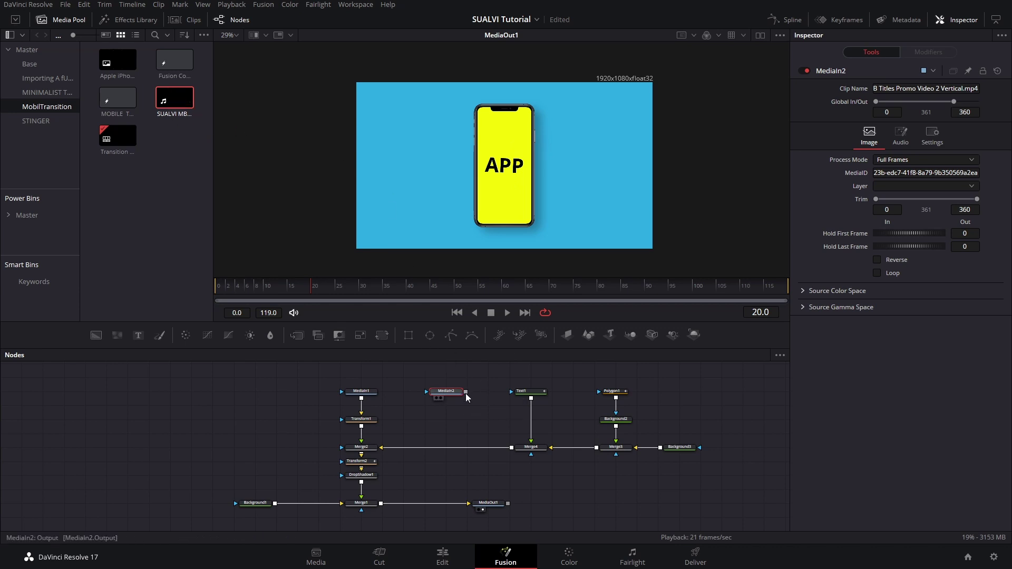
pyautogui.moveTo(466, 394); pyautogui.dragTo(390, 449)
pyautogui.moveTo(512, 454); pyautogui.dragTo(514, 446)
pyautogui.moveTo(584, 453); pyautogui.dragTo(468, 450)
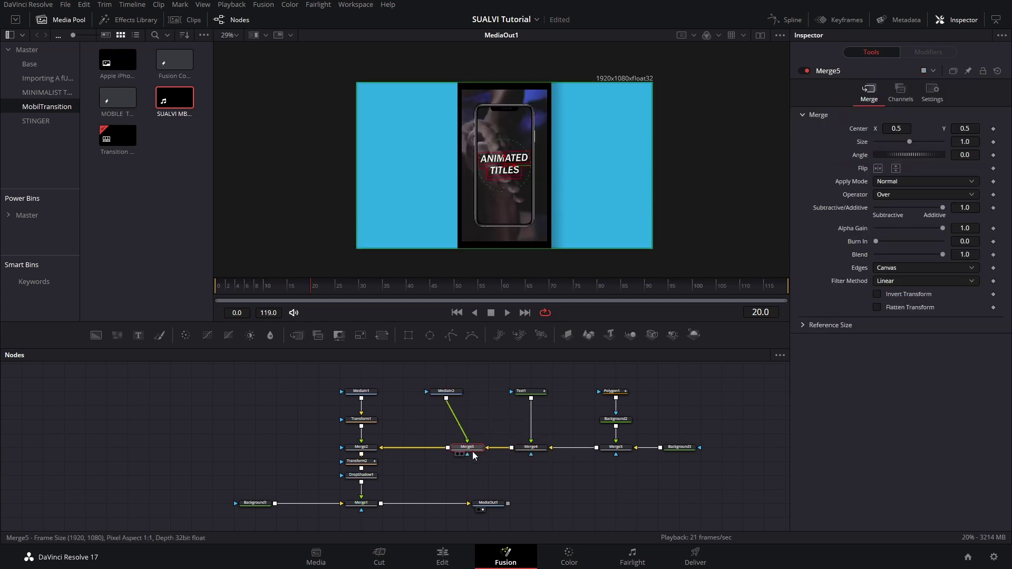
# Step: Add a Transform node after MediaIn2 and reduce its size to about 0.74 to fit the video to the phone
pyautogui.click(452, 393)
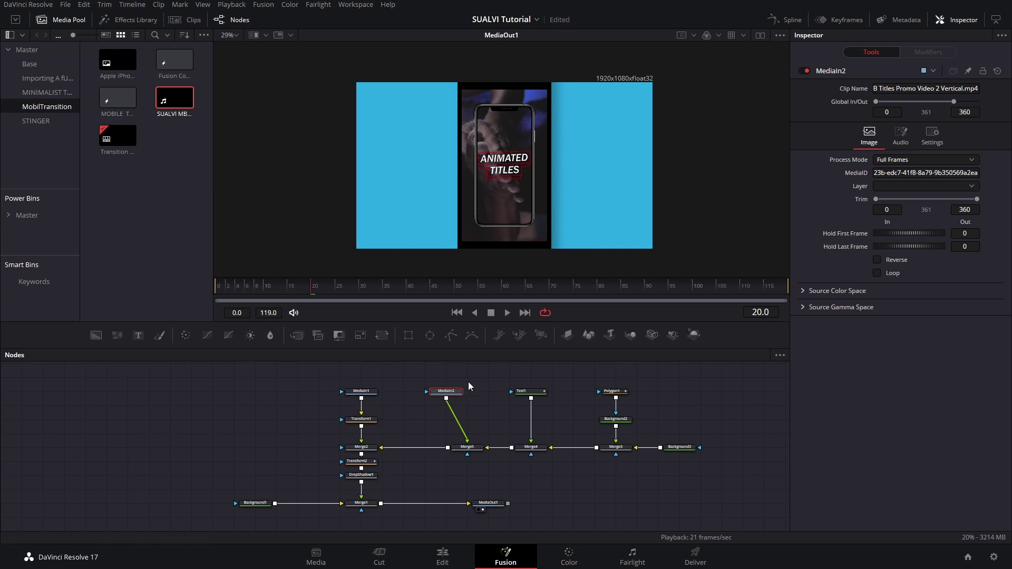
pyautogui.hotkey('shift', 'space')
pyautogui.write('transform')
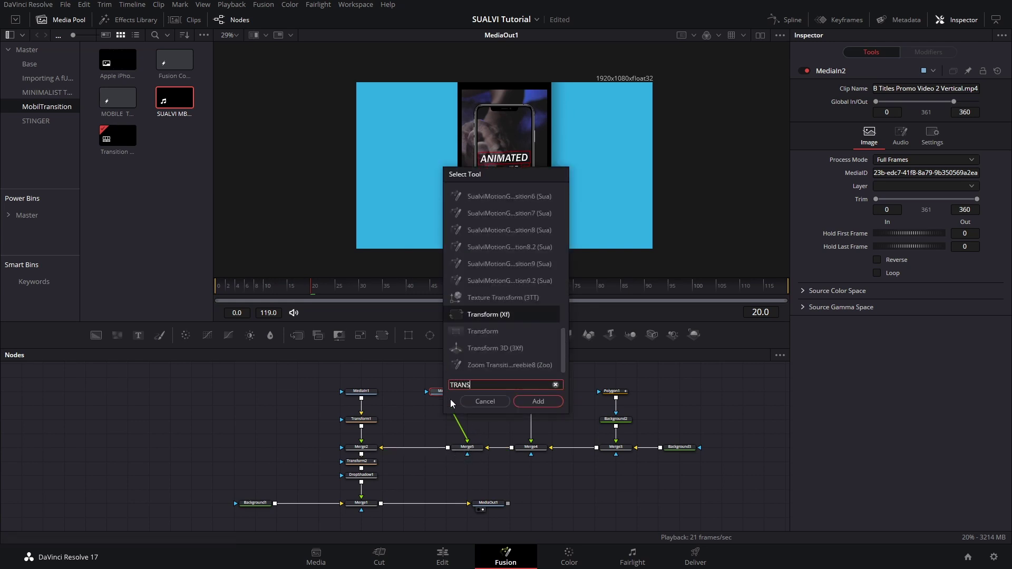
pyautogui.press('Return')
pyautogui.moveTo(964, 168); pyautogui.dragTo(925, 168)
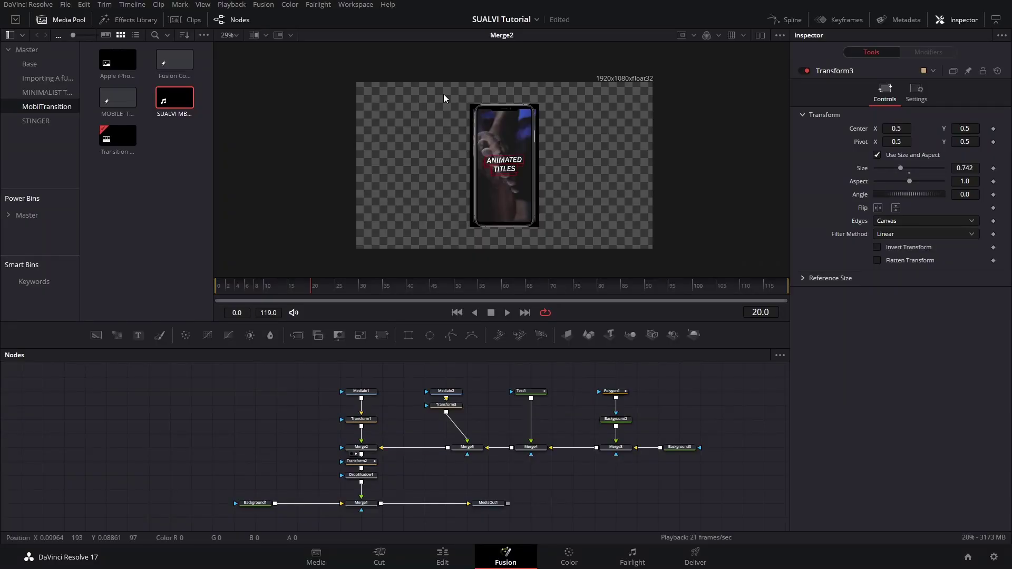
# Step: Check the DropShadow1 output in the viewer and return the viewer to MediaOut1
pyautogui.click(364, 475)
pyautogui.press('1')
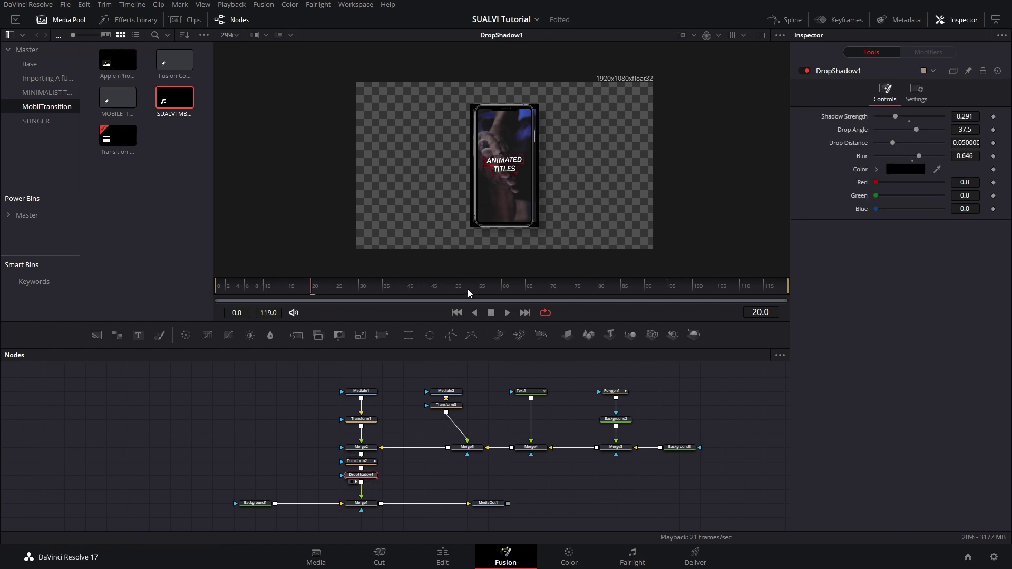
pyautogui.click(490, 504)
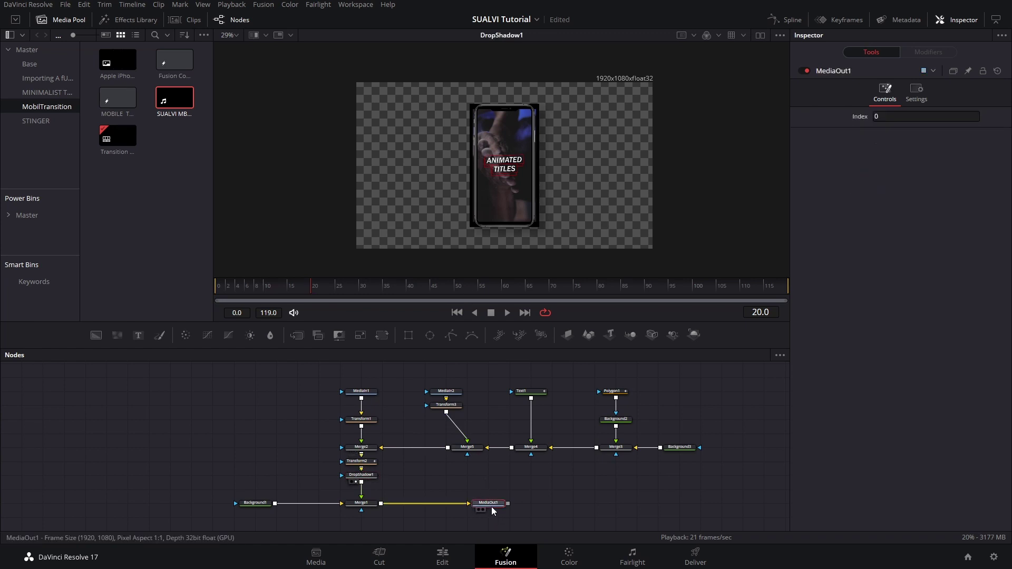
pyautogui.press('1')
# Step: Connect Polygon1 to Merge5's mask input so the promo video is limited to the phone screen
pyautogui.scroll(3, 590, 417)
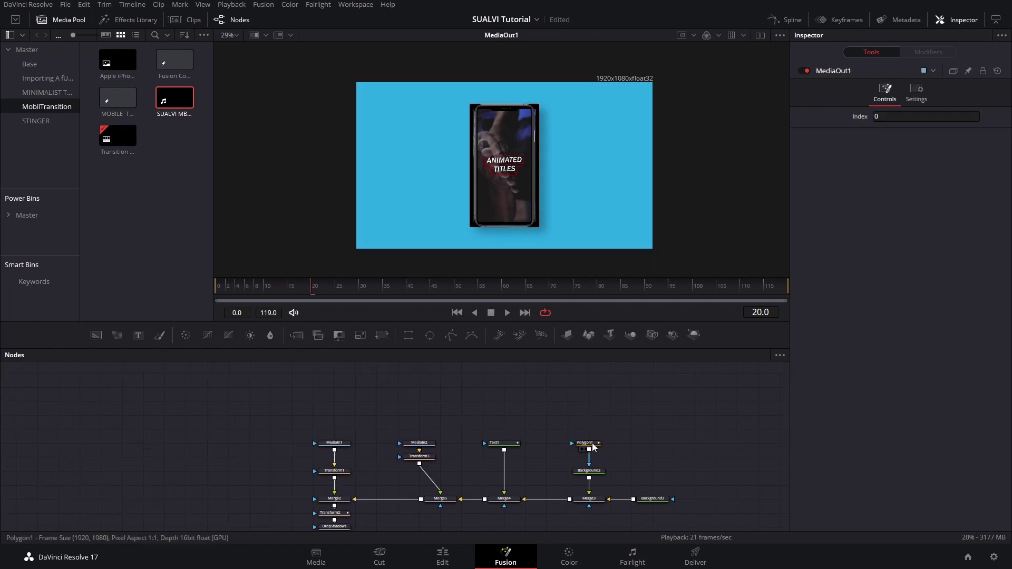
pyautogui.moveTo(586, 443); pyautogui.dragTo(448, 493)
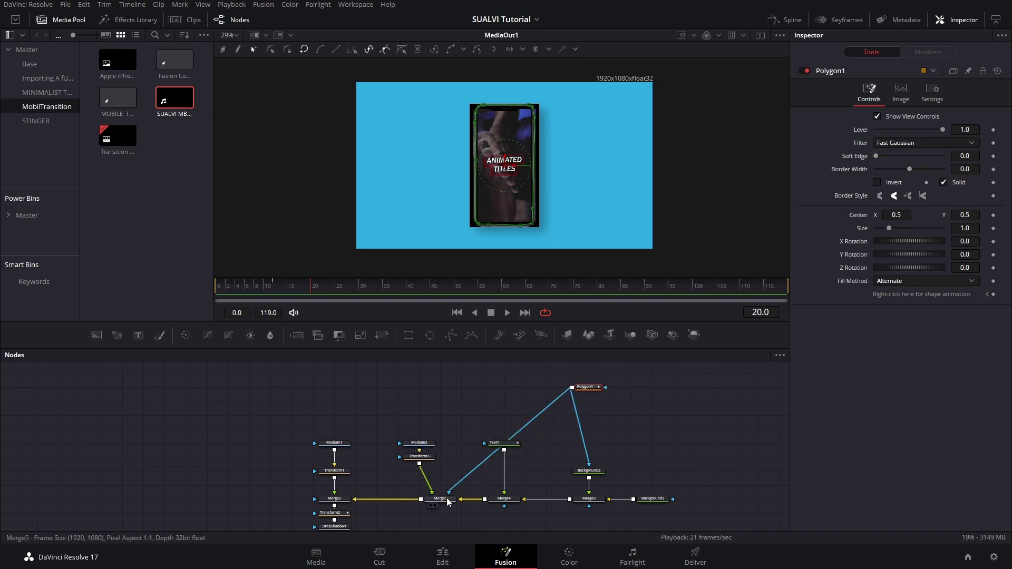
# Step: Try to shift the promo video sideways with Transform3's center and undo the move
pyautogui.click(426, 458)
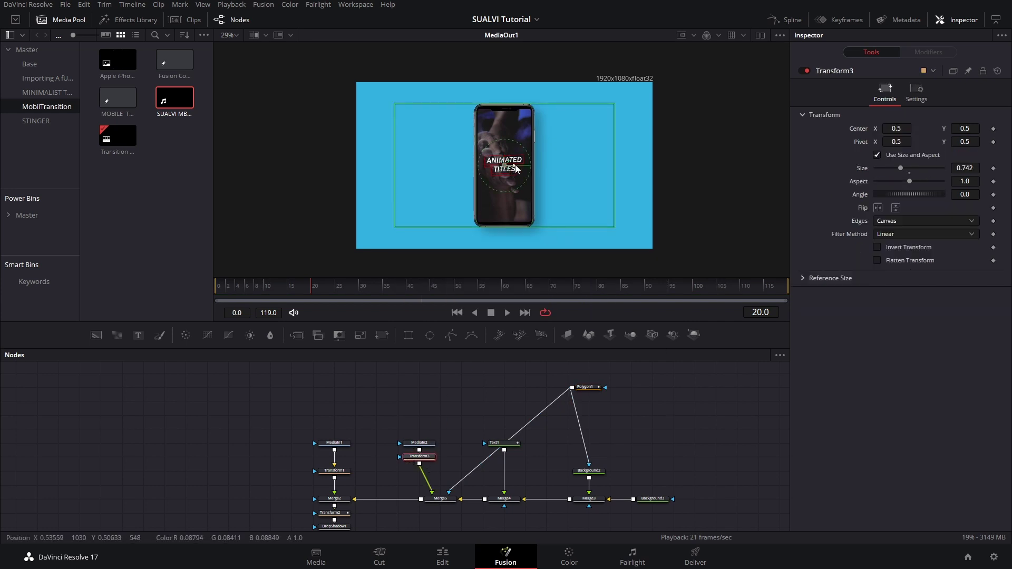
pyautogui.moveTo(515, 168); pyautogui.dragTo(608, 176)
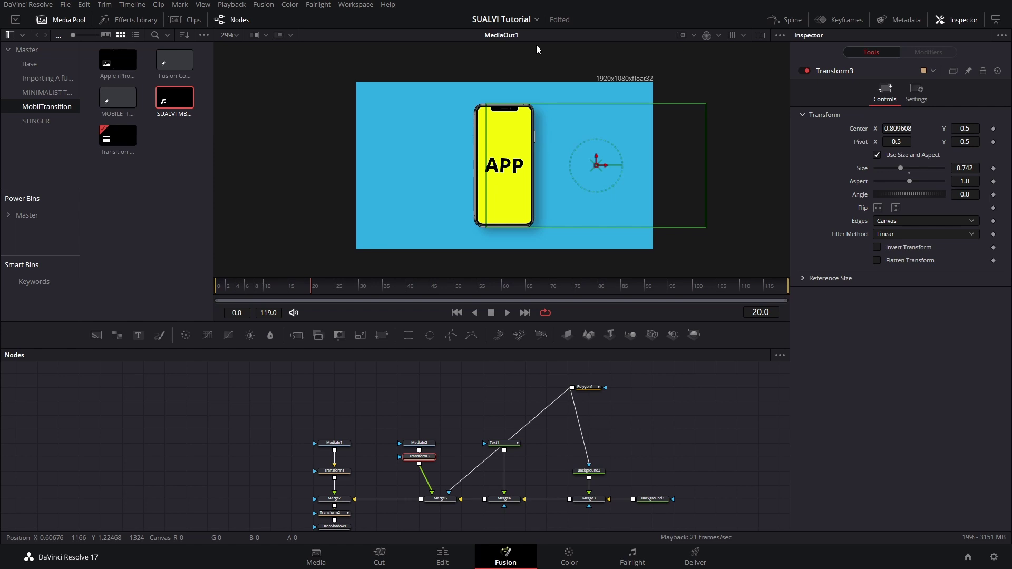
pyautogui.hotkey('ctrl', 'z')
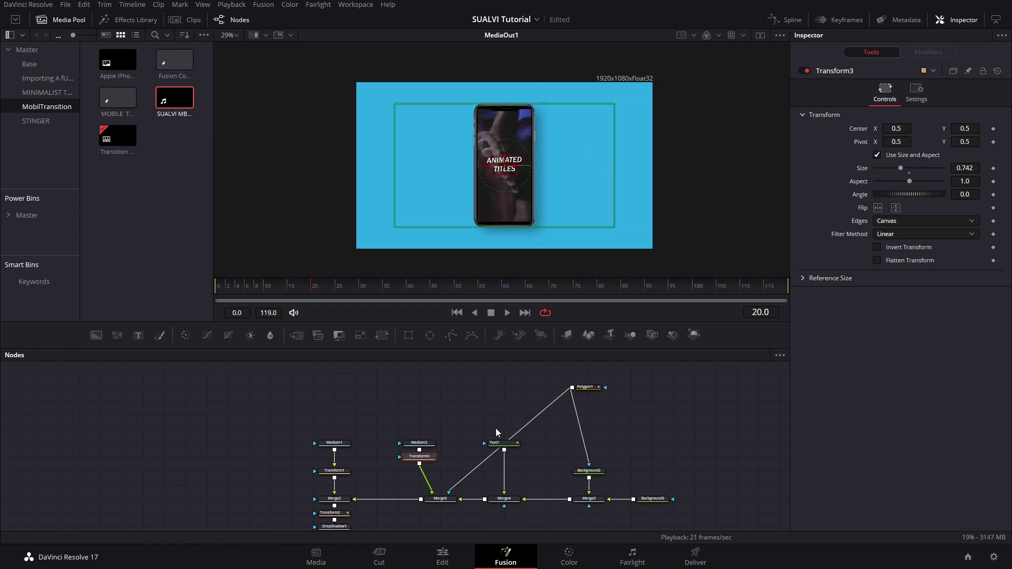
# Step: Examine Merge5's settings and merge controls alongside the transform controls of Transform3
pyautogui.click(439, 499)
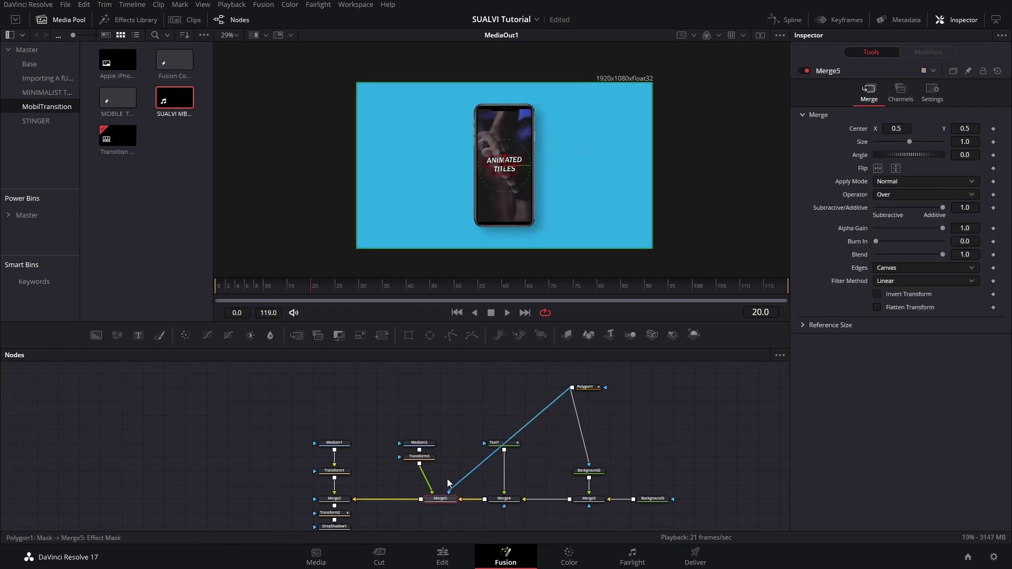
pyautogui.click(943, 91)
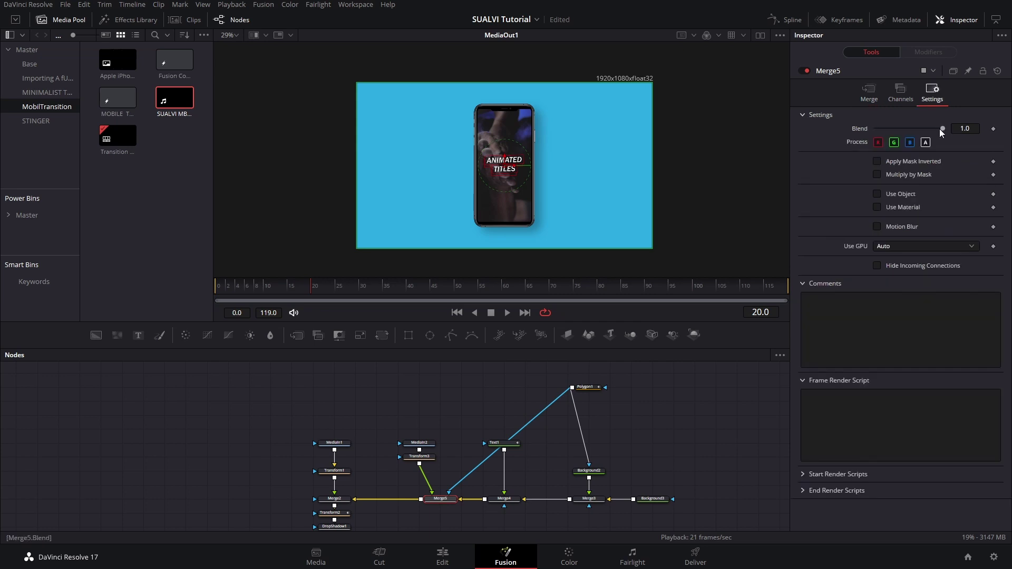
pyautogui.moveTo(891, 140); pyautogui.dragTo(967, 141)
pyautogui.click(869, 92)
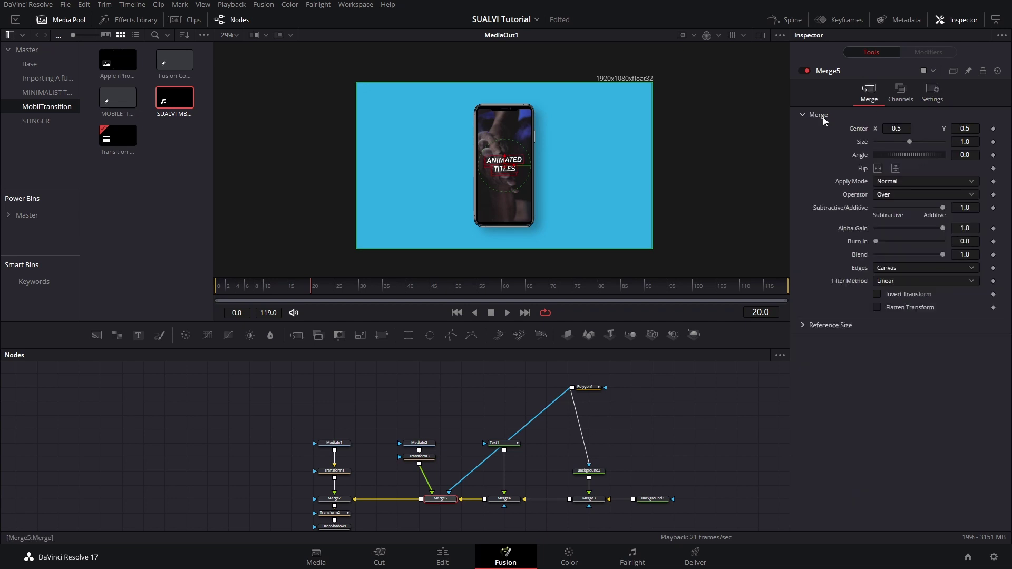
pyautogui.click(424, 458)
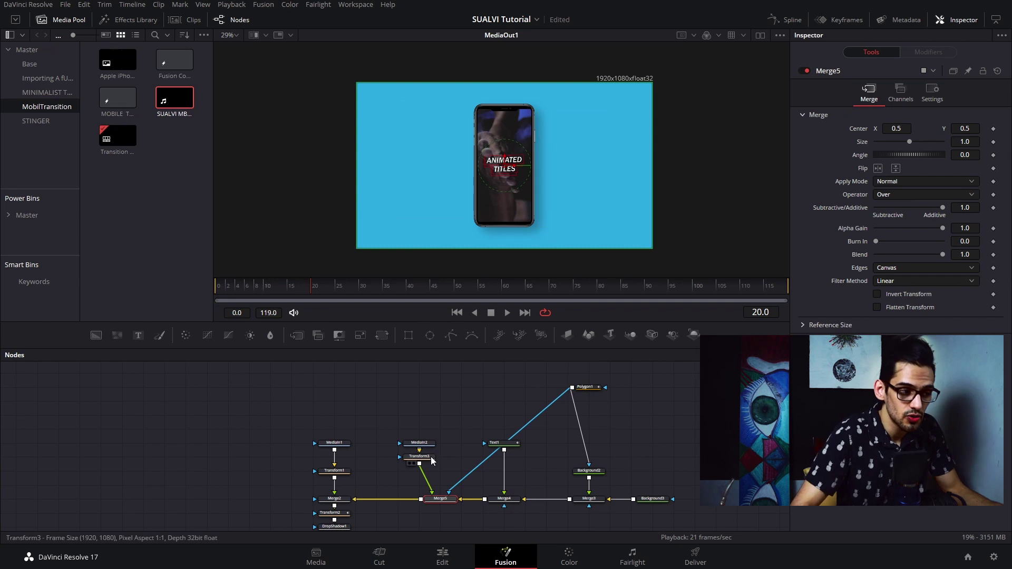
pyautogui.click(429, 459)
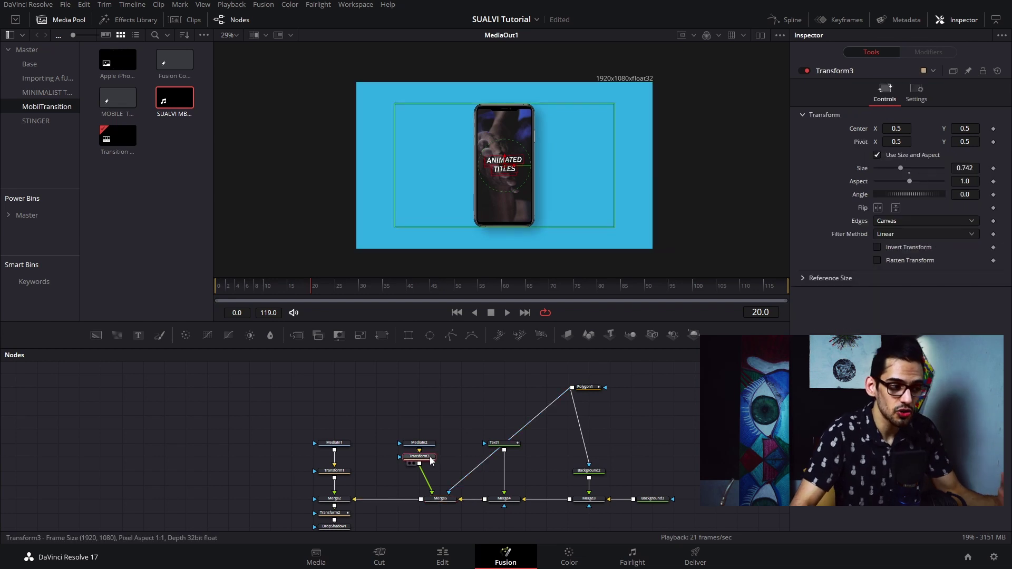
# Step: Keyframe Merge5's center at frame 27 and set its Y to -0.264 at frame 20, so the video slides up
pyautogui.click(446, 499)
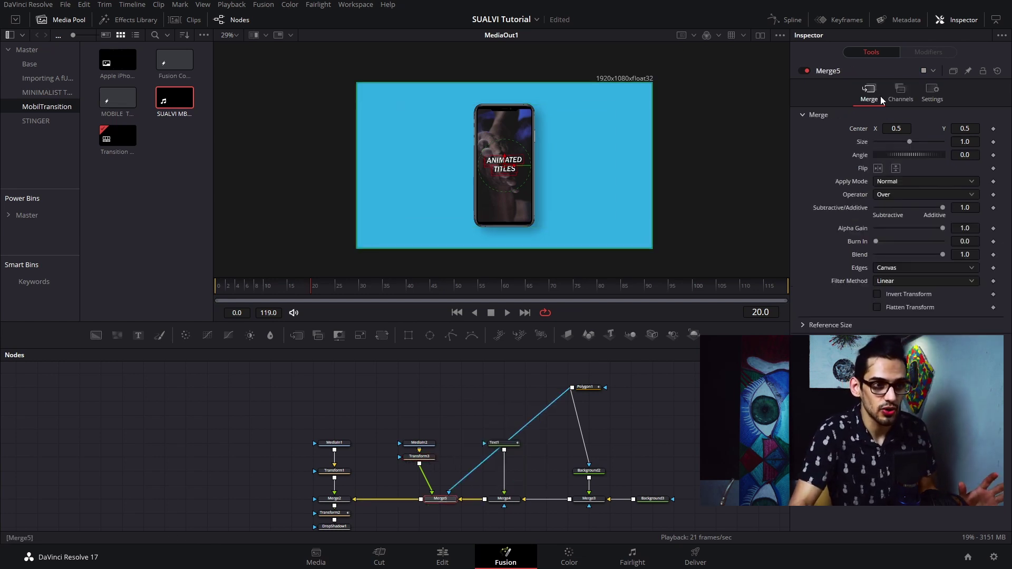
pyautogui.click(993, 130)
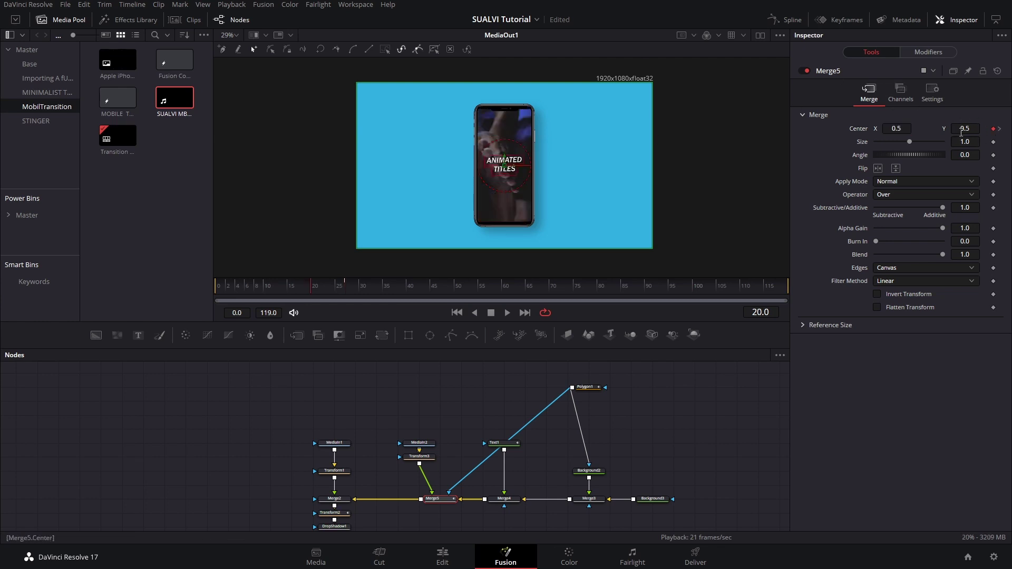
pyautogui.moveTo(964, 129); pyautogui.dragTo(880, 129)
# Step: Smooth the displacement keyframes of Merge5's center path in the Spline editor and close the editor
pyautogui.click(786, 20)
pyautogui.hscroll(3, 542, 403)
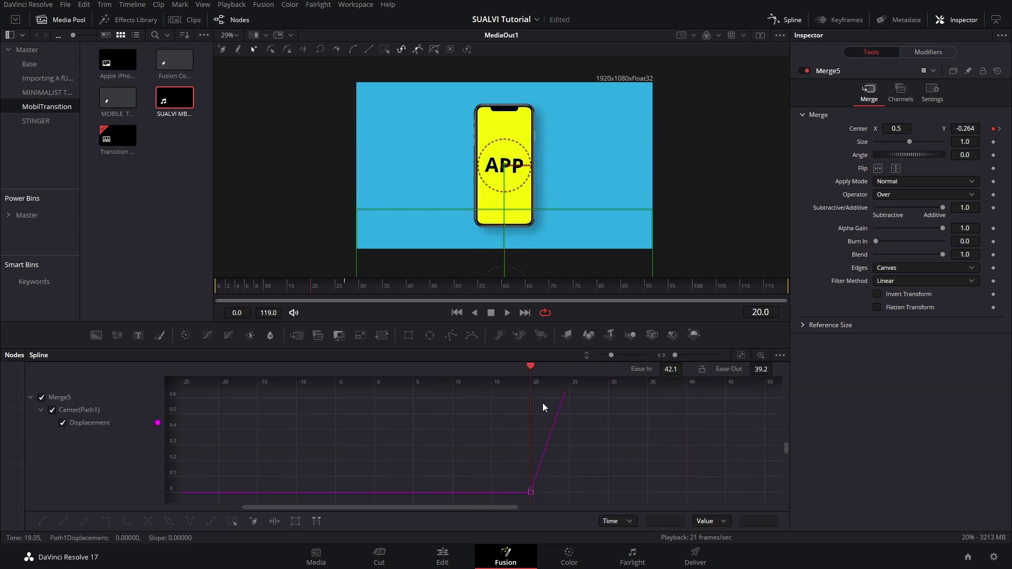
pyautogui.press('s')
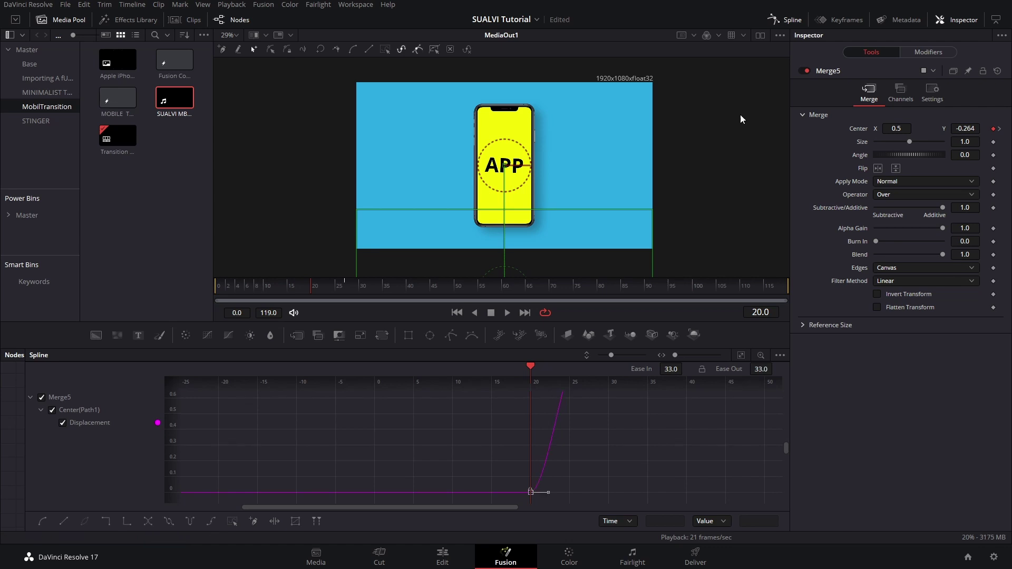
pyautogui.click(787, 22)
# Step: Play back the promo video's slide-in on the phone screen and stop around frame 38
pyautogui.press('space')
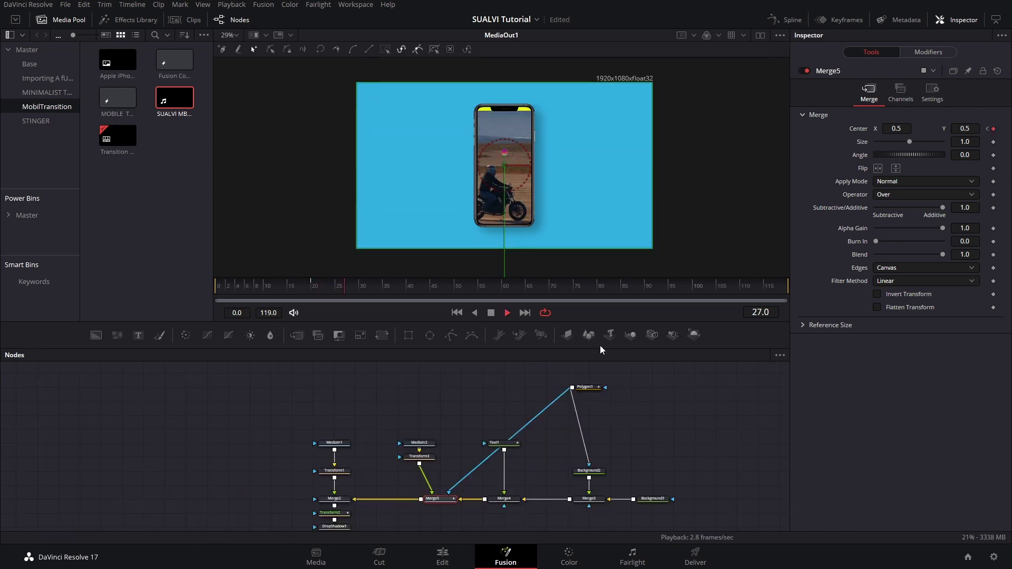
pyautogui.press('space')
pyautogui.press('Right')
pyautogui.press('Right')
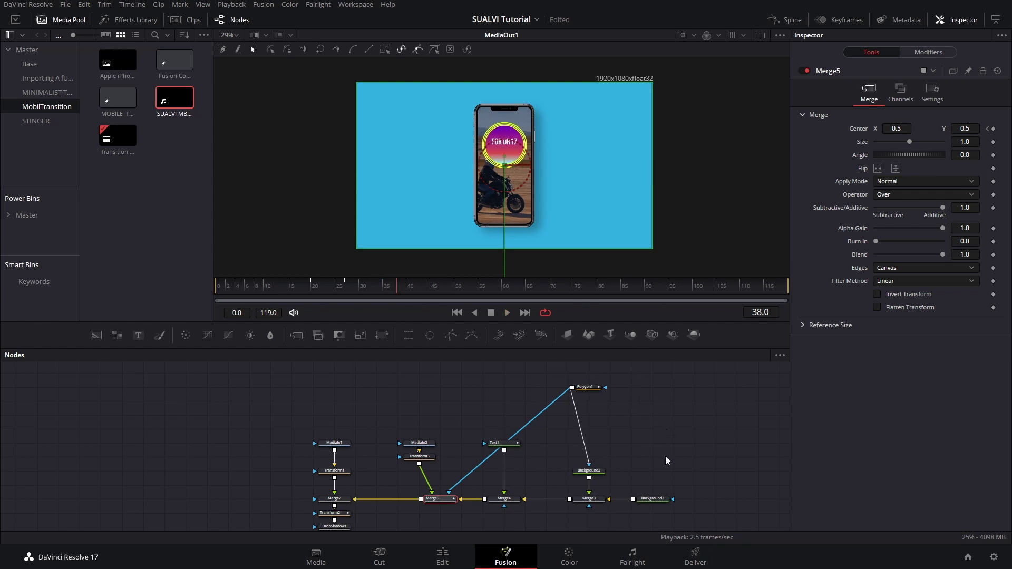
# Step: Keyframe Merge1's center at frame 40 and set its X to -0.512 at frame 46, moving the phone out of frame
pyautogui.scroll(-3, 527, 475)
pyautogui.click(304, 462)
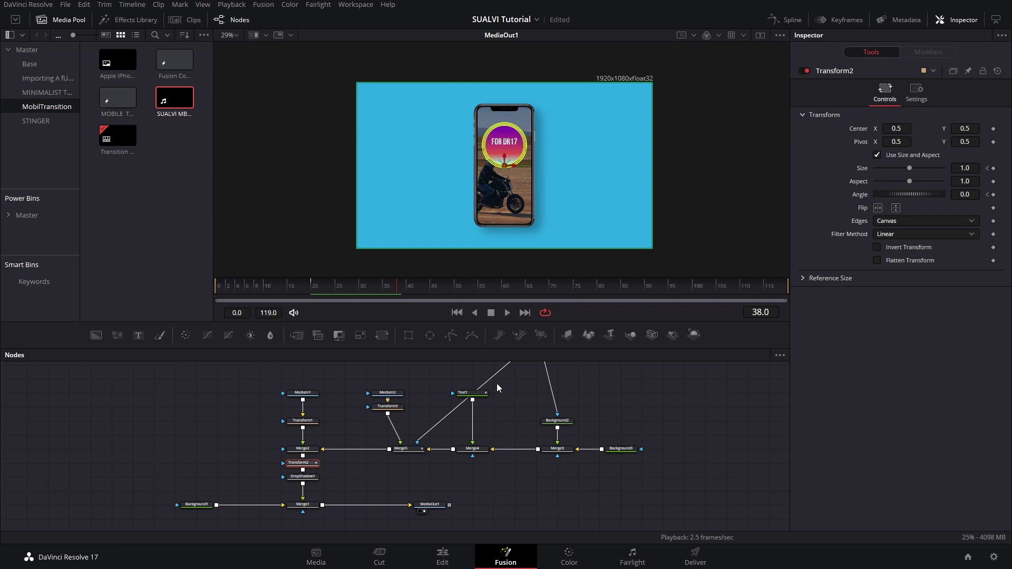
pyautogui.click(310, 507)
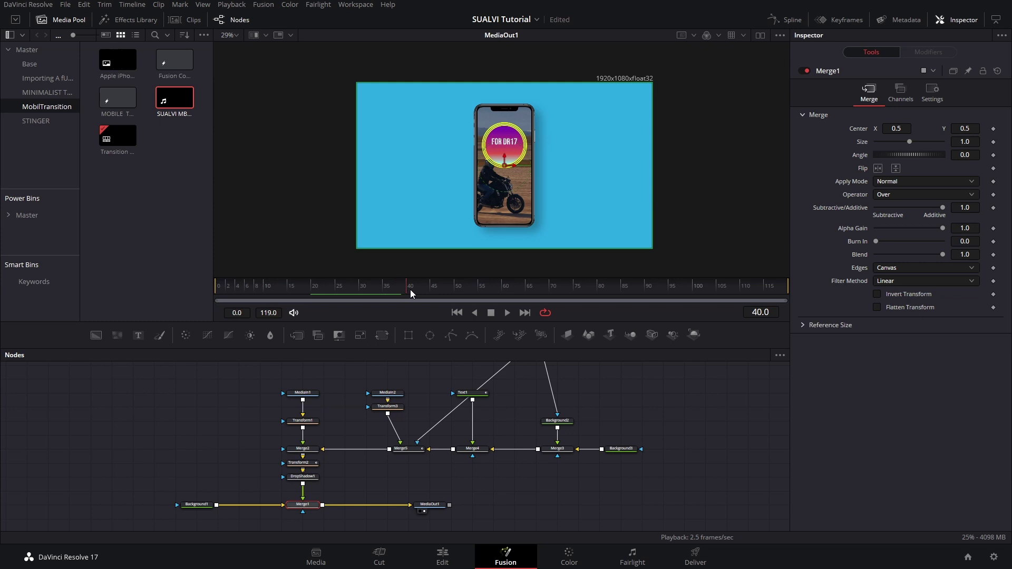
pyautogui.click(994, 129)
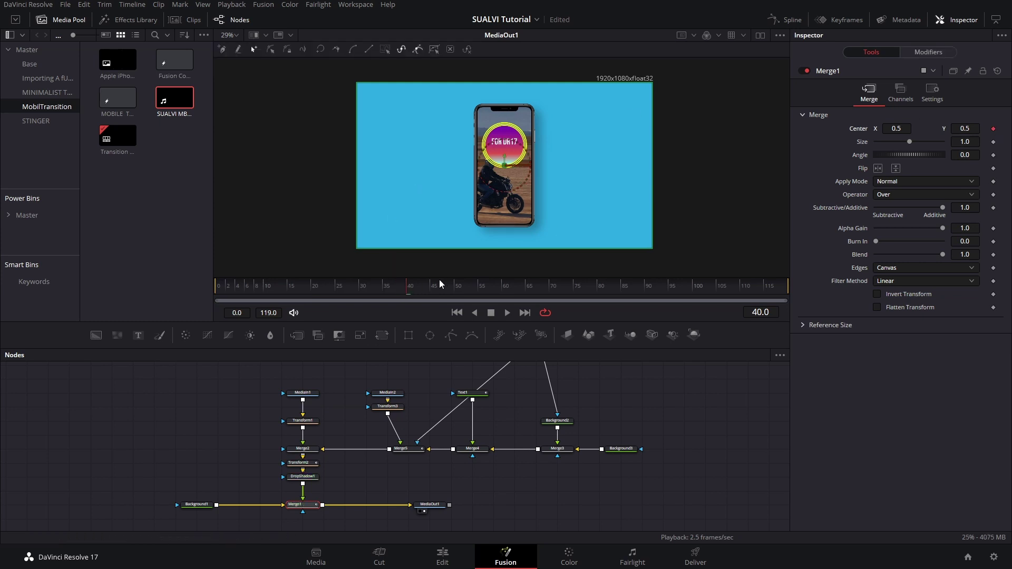
pyautogui.click(896, 128)
pyautogui.write('-0.176')
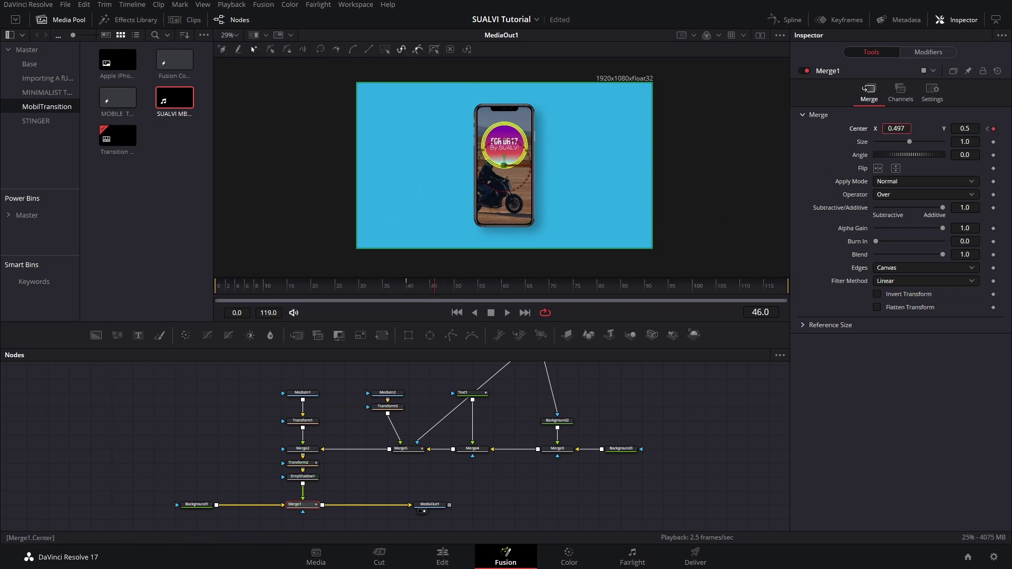
pyautogui.press('Return')
pyautogui.scroll(-10, 901, 130)
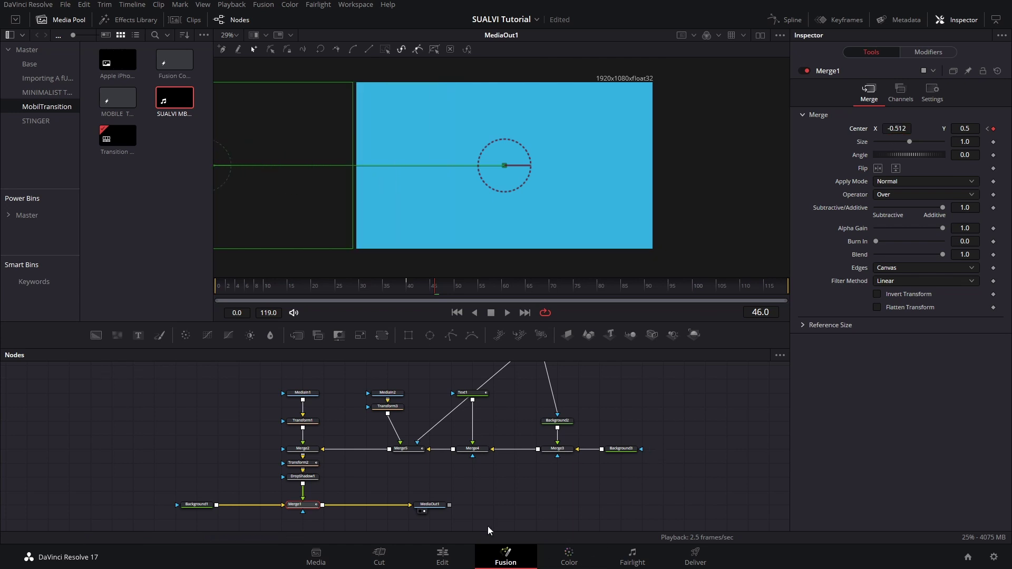
# Step: Move the MediaOut1 node well away from Merge1 and play back the phone's exit from frame 38
pyautogui.moveTo(388, 502); pyautogui.dragTo(761, 497)
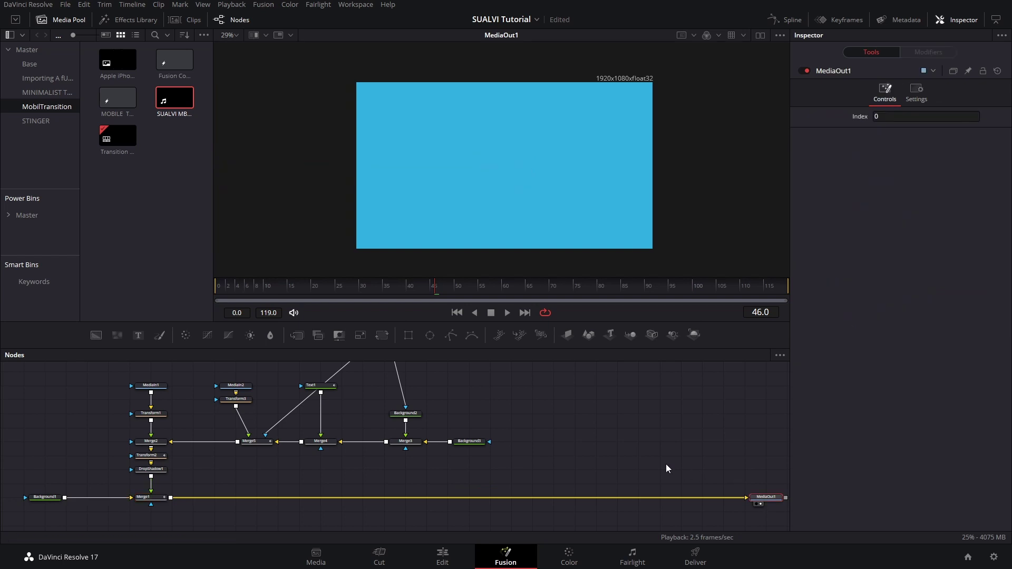
pyautogui.click(245, 454)
pyautogui.click(400, 294)
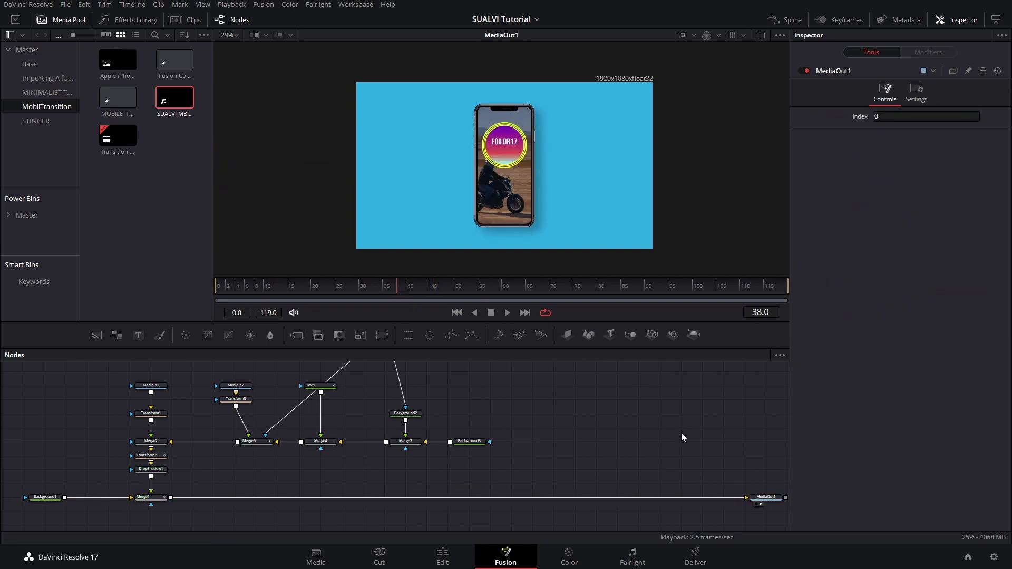
pyautogui.press('space')
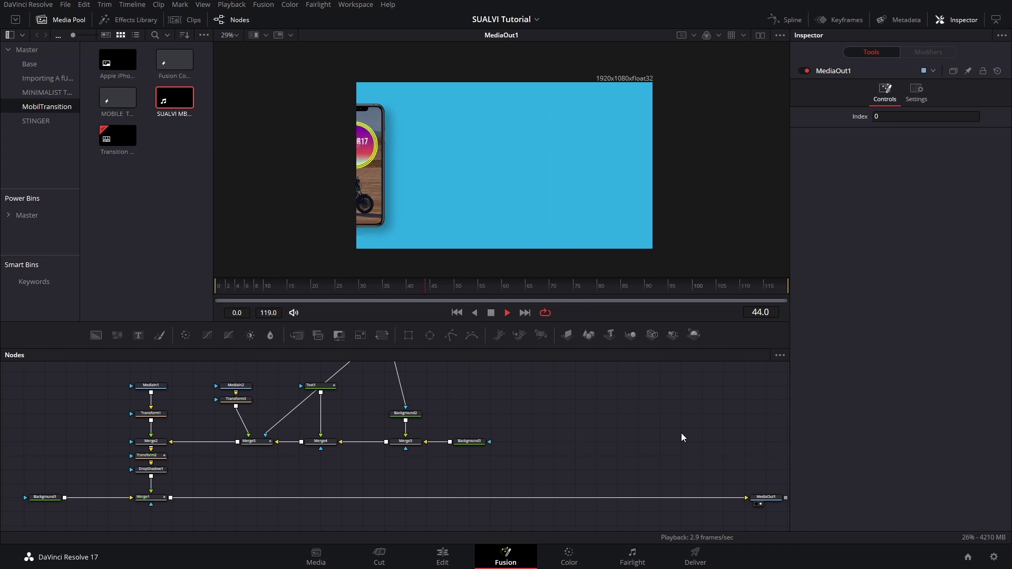
pyautogui.press('space')
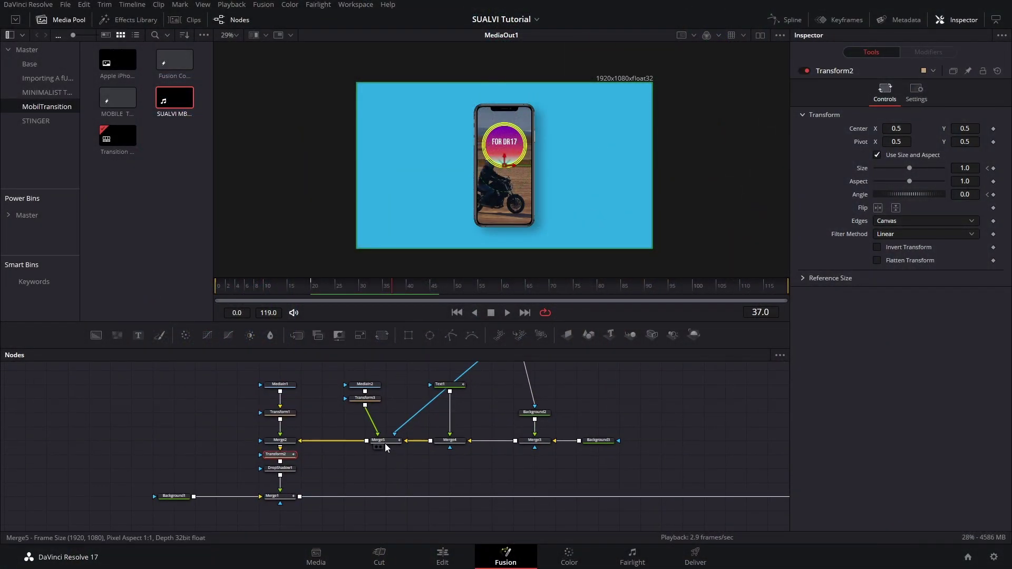
# Step: Enable motion blur on Text1 and set its shutter angle to 30
pyautogui.click(385, 444)
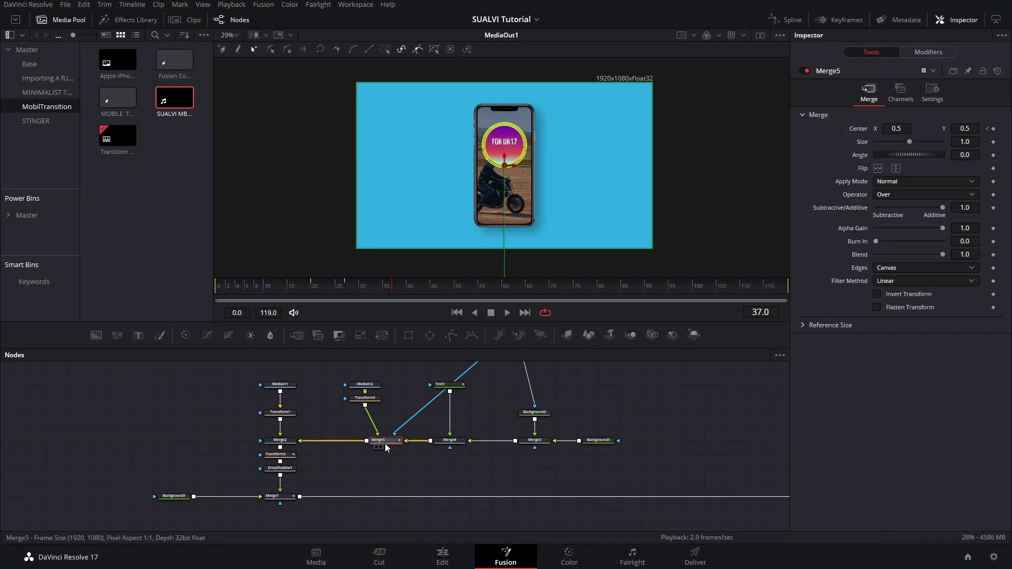
pyautogui.click(279, 455)
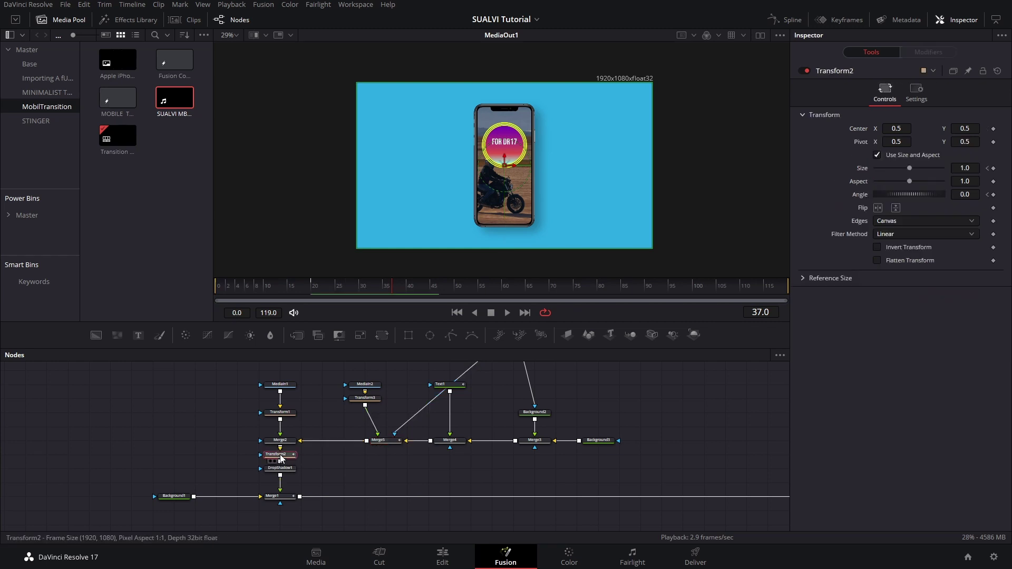
pyautogui.click(453, 386)
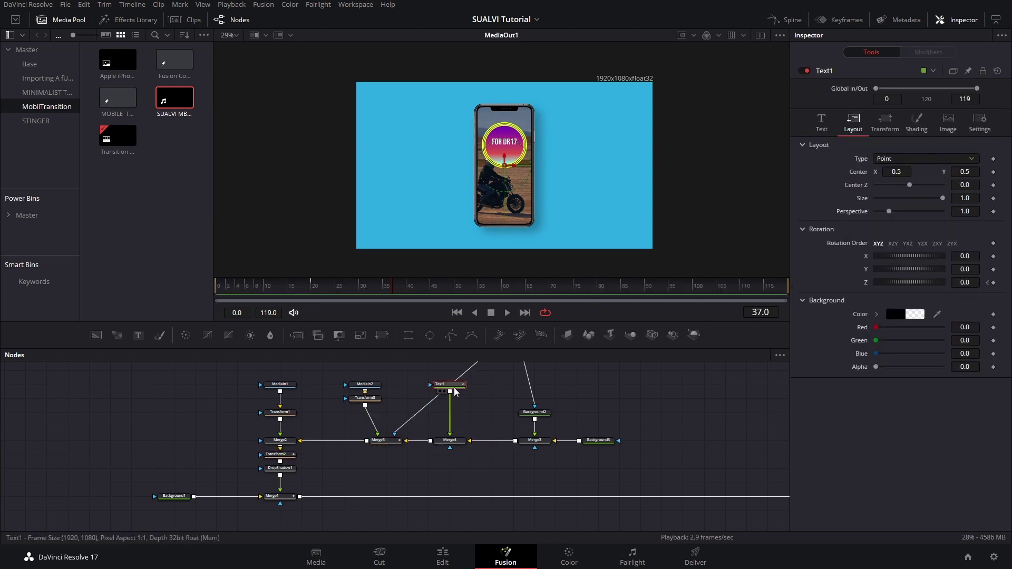
pyautogui.click(978, 124)
pyautogui.click(877, 191)
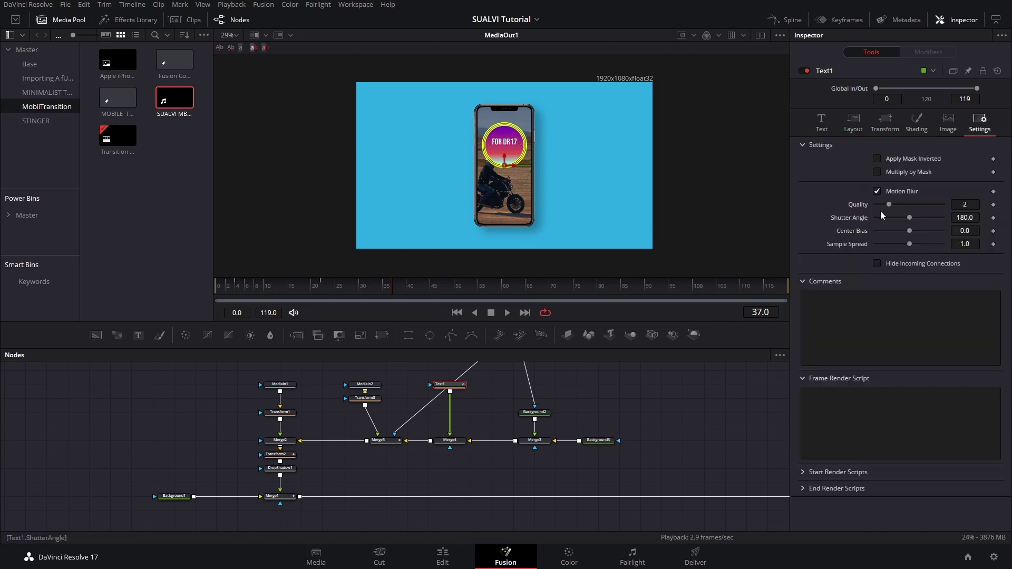
pyautogui.click(875, 217)
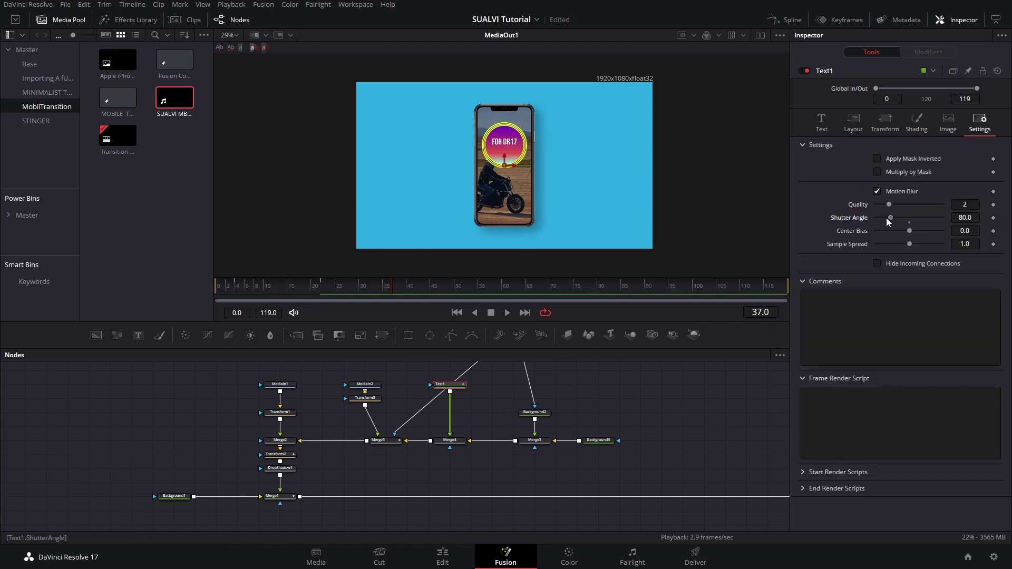
pyautogui.moveTo(887, 217); pyautogui.dragTo(881, 219)
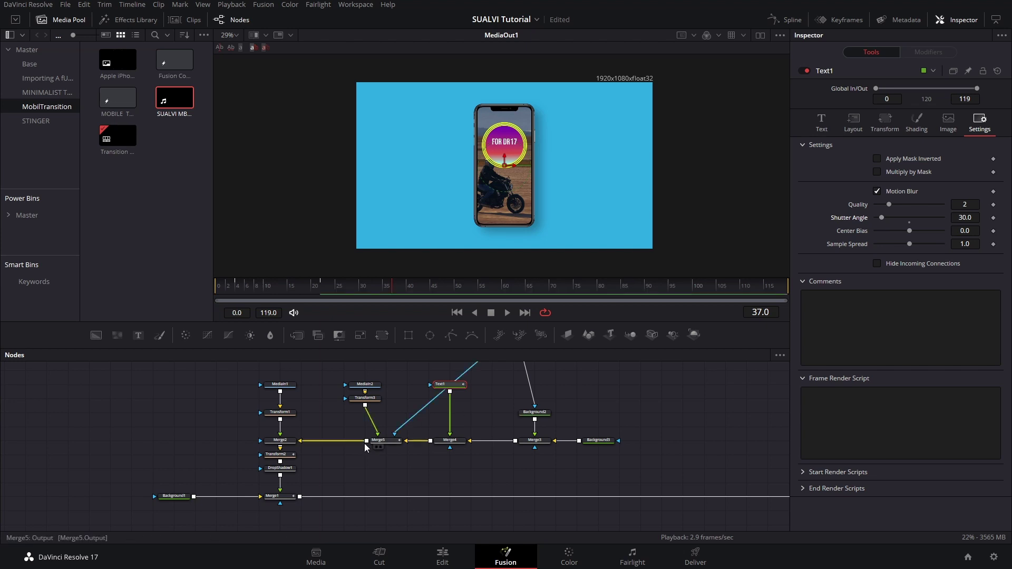
# Step: Enable motion blur on Merge5 and on Transform2
pyautogui.click(375, 440)
pyautogui.click(877, 227)
pyautogui.click(280, 453)
pyautogui.click(916, 93)
pyautogui.click(877, 227)
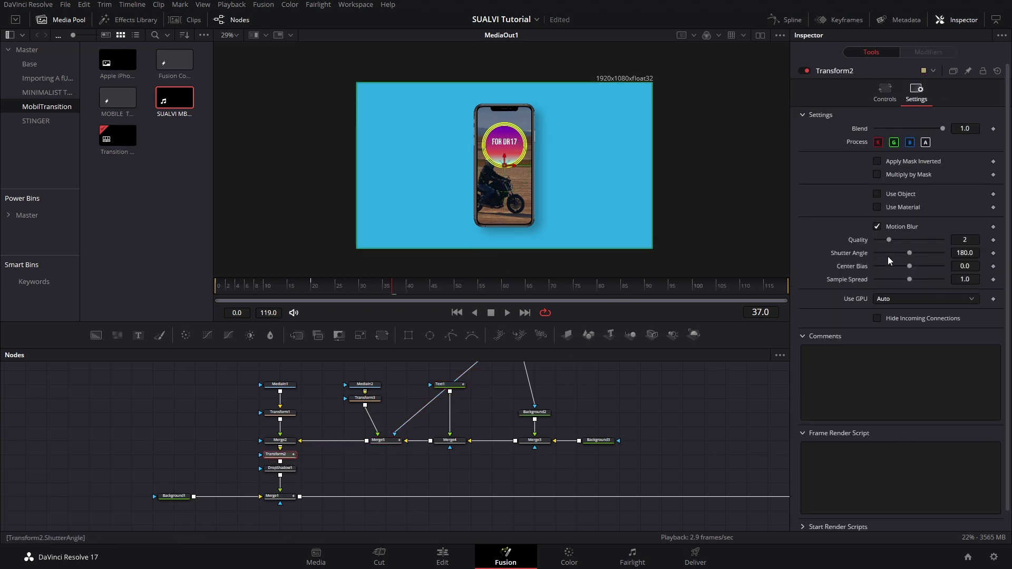